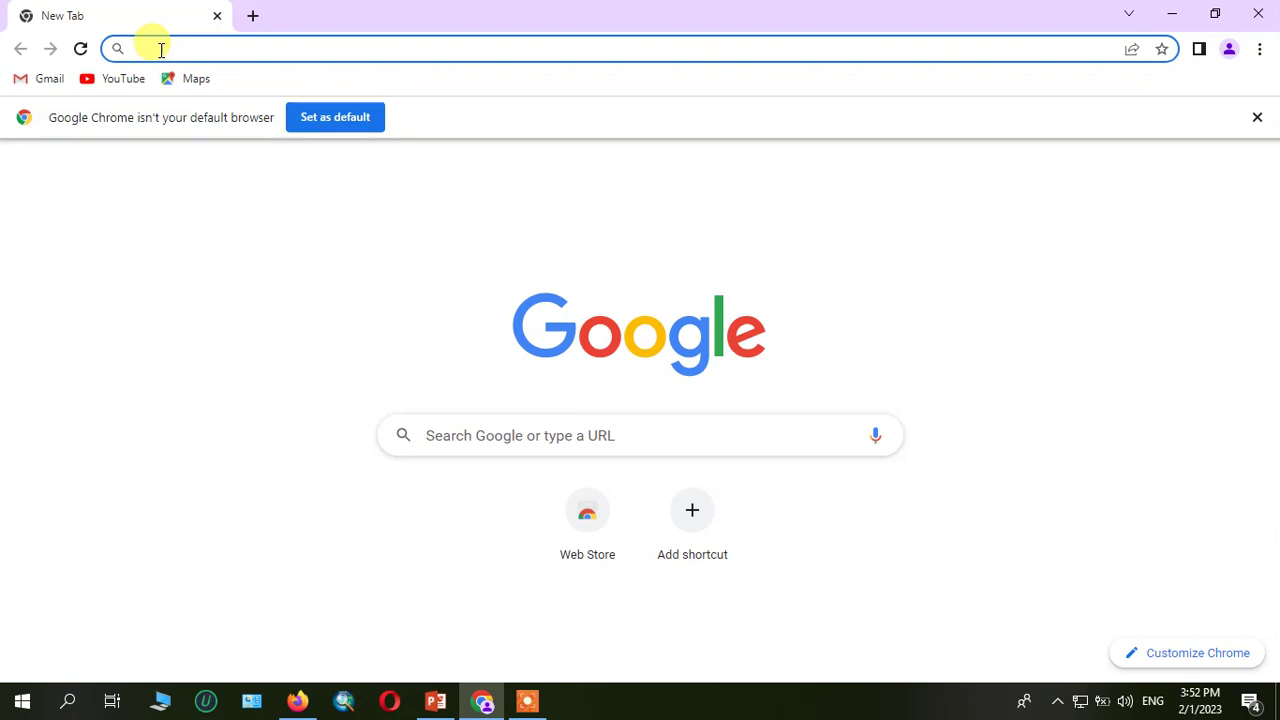
Search Google for 'USGS' and switch the results page to English
text(Earth e)
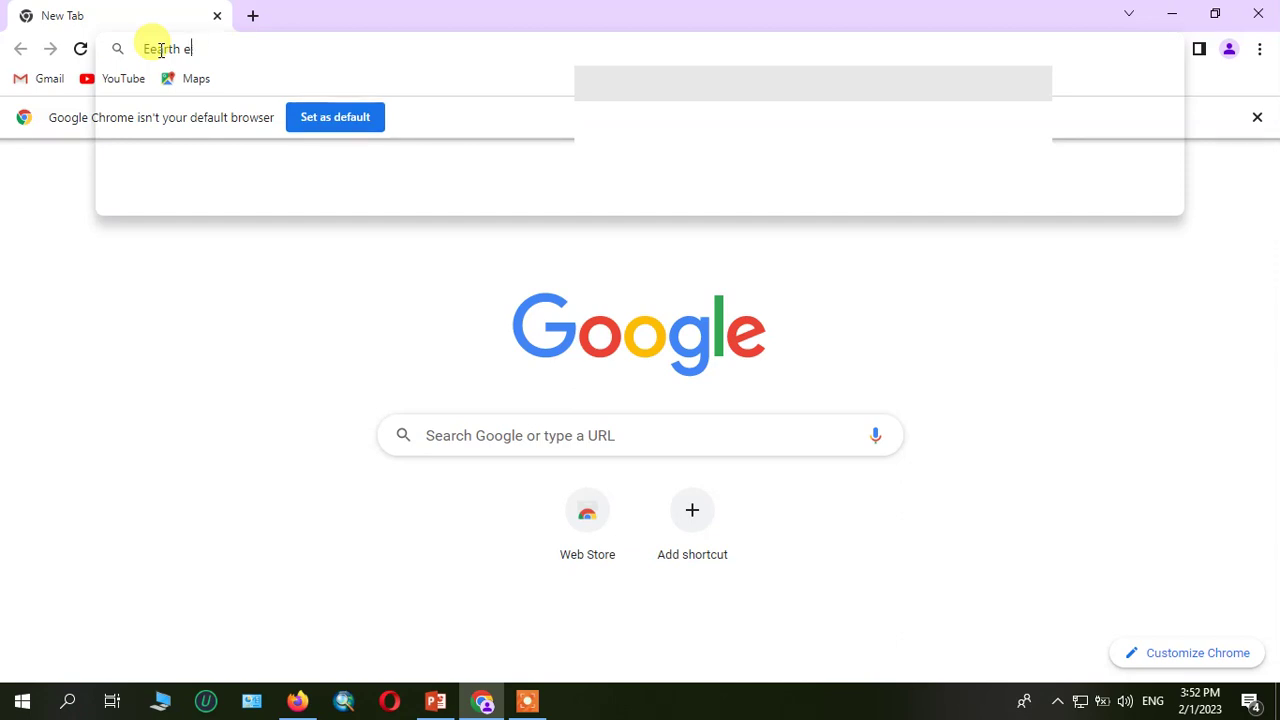
key(BackSpace)
key(BackSpace)
key(BackSpace)
key(BackSpace)
key(BackSpace)
key(BackSpace)
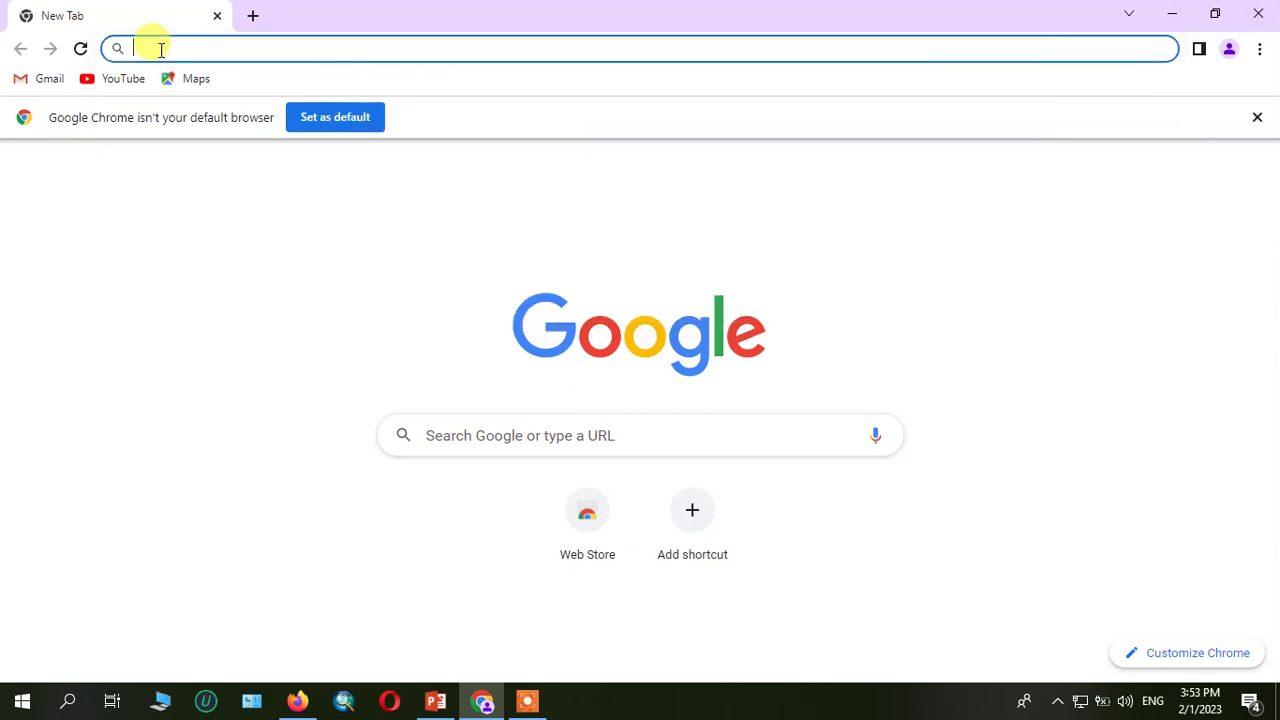
text(USPS)
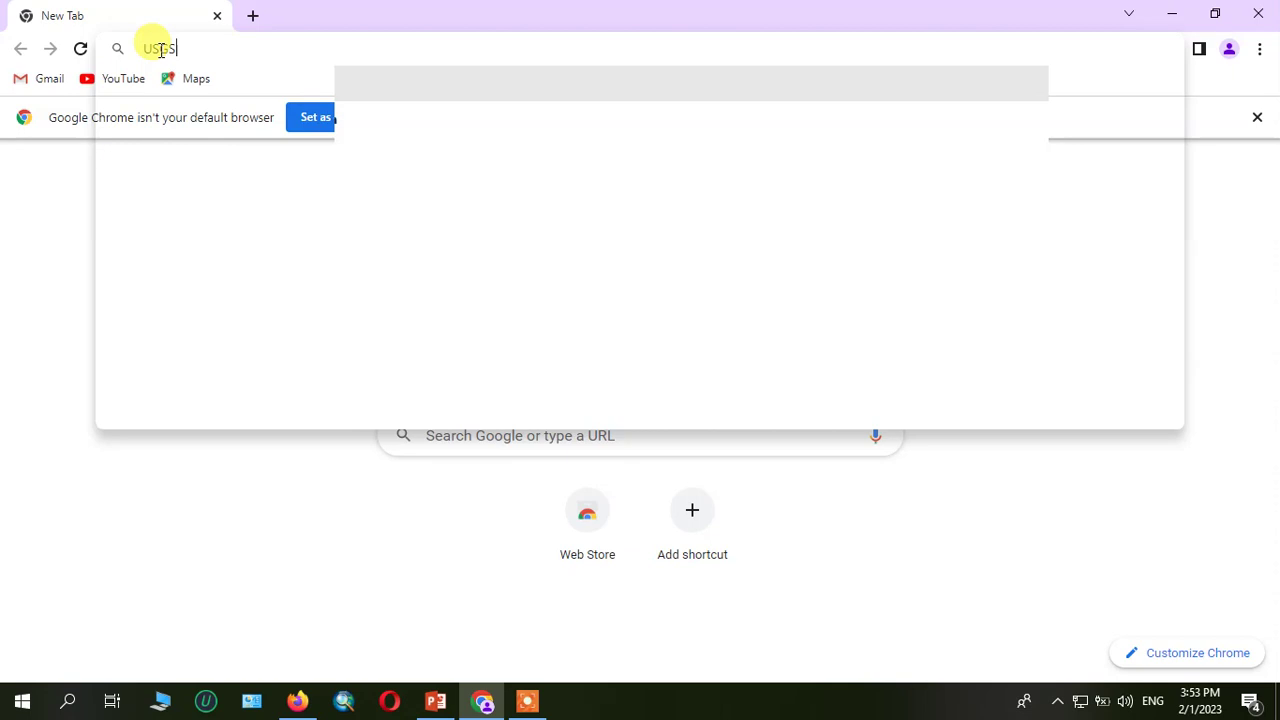
key(Return)
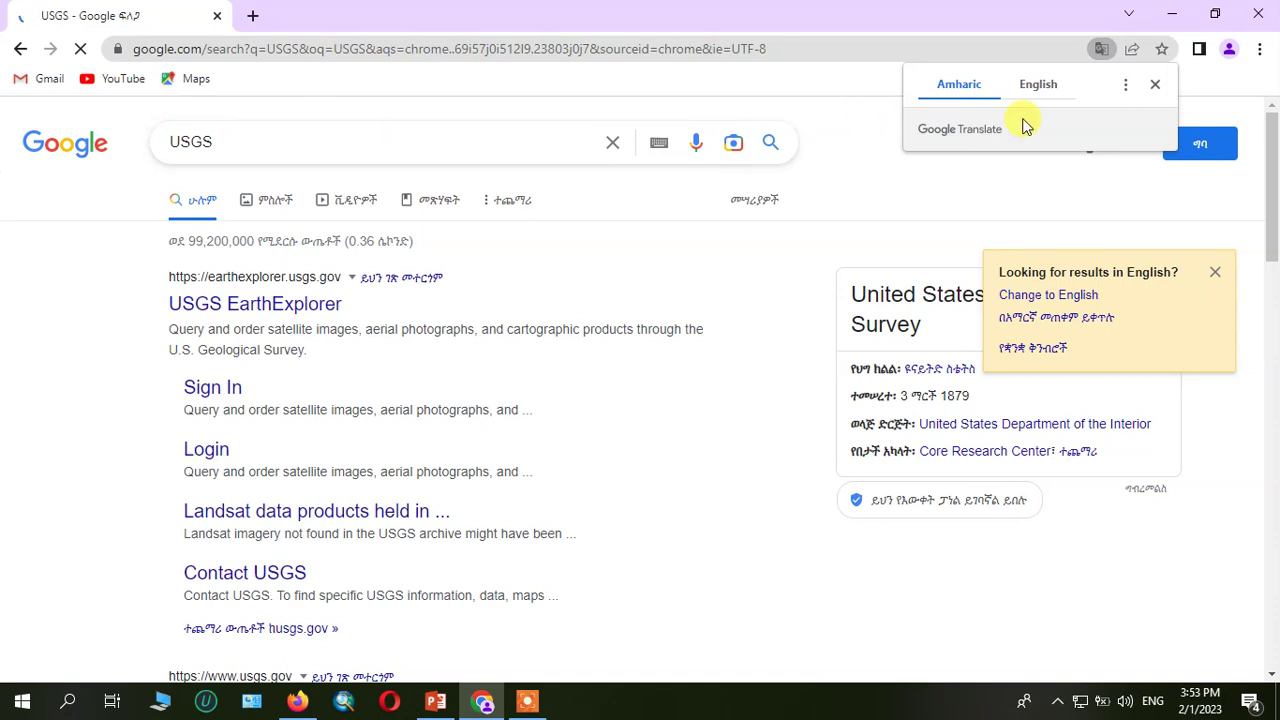
click(1040, 295)
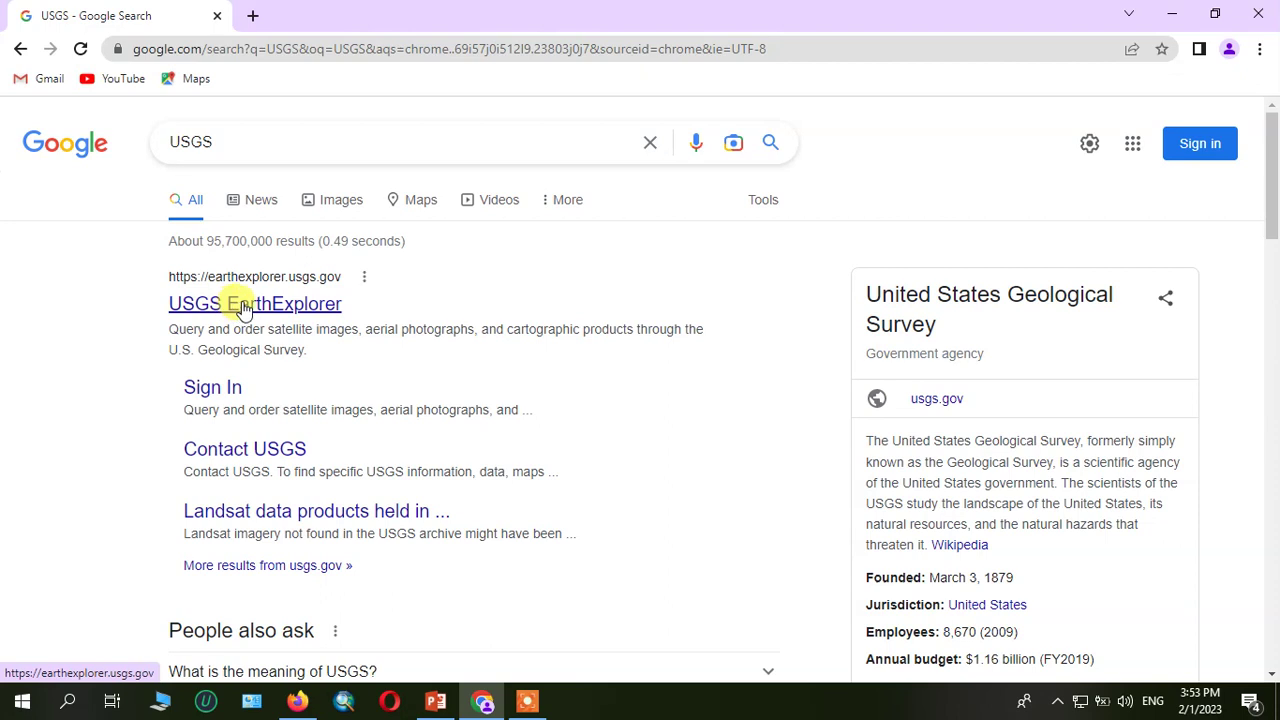
Open USGS EarthExplorer from the top result and look through the Search Criteria panel
click(278, 313)
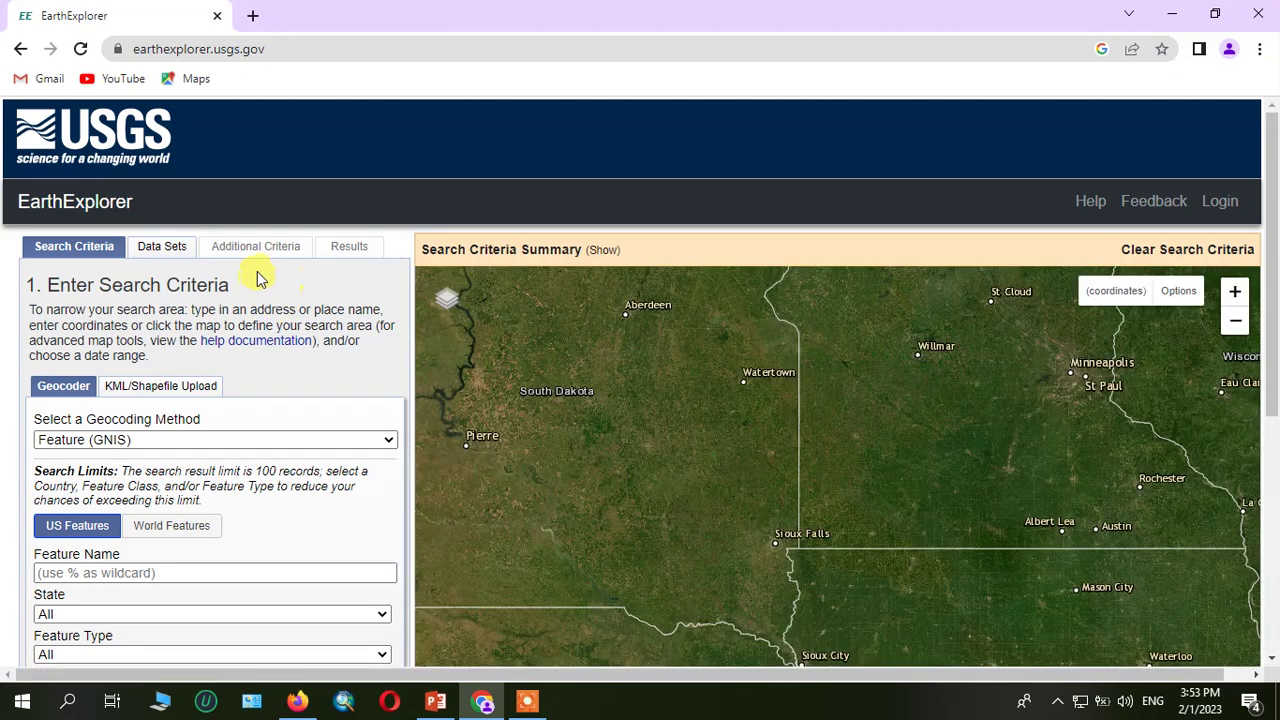
scroll(257, 280, down, 5)
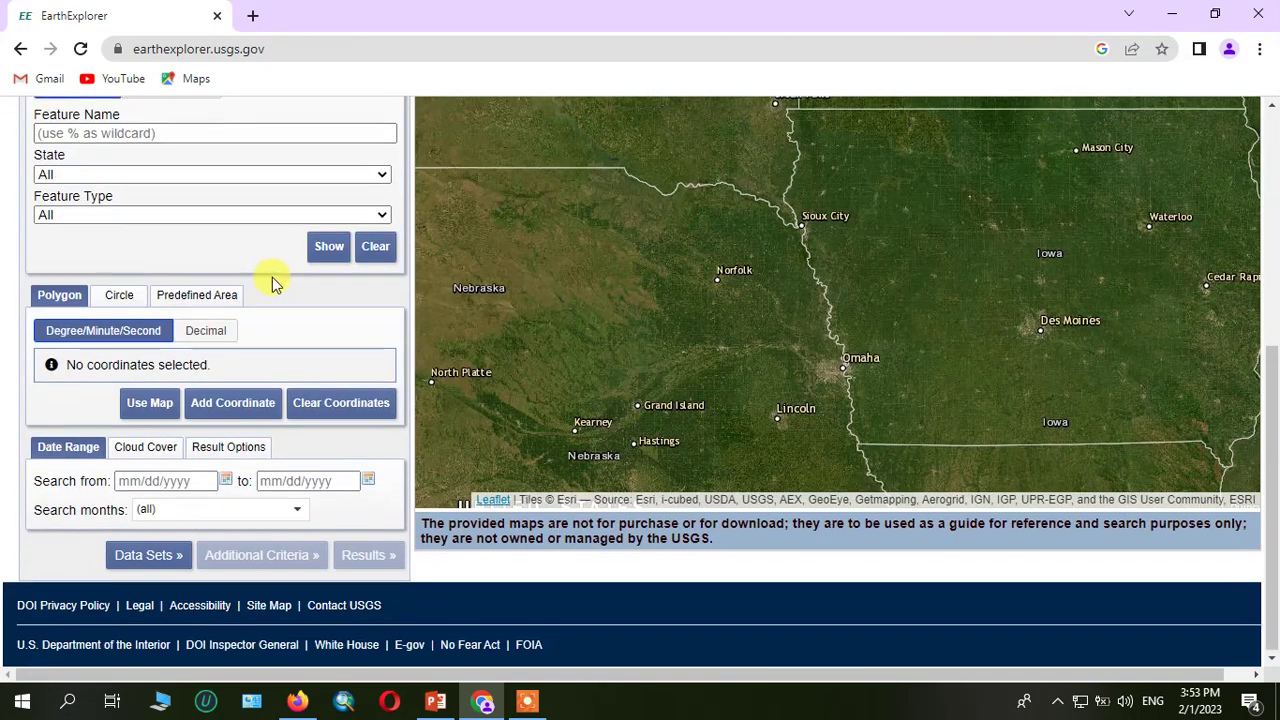
scroll(272, 277, up, 5)
scroll(280, 275, down, 5)
scroll(284, 272, up, 4)
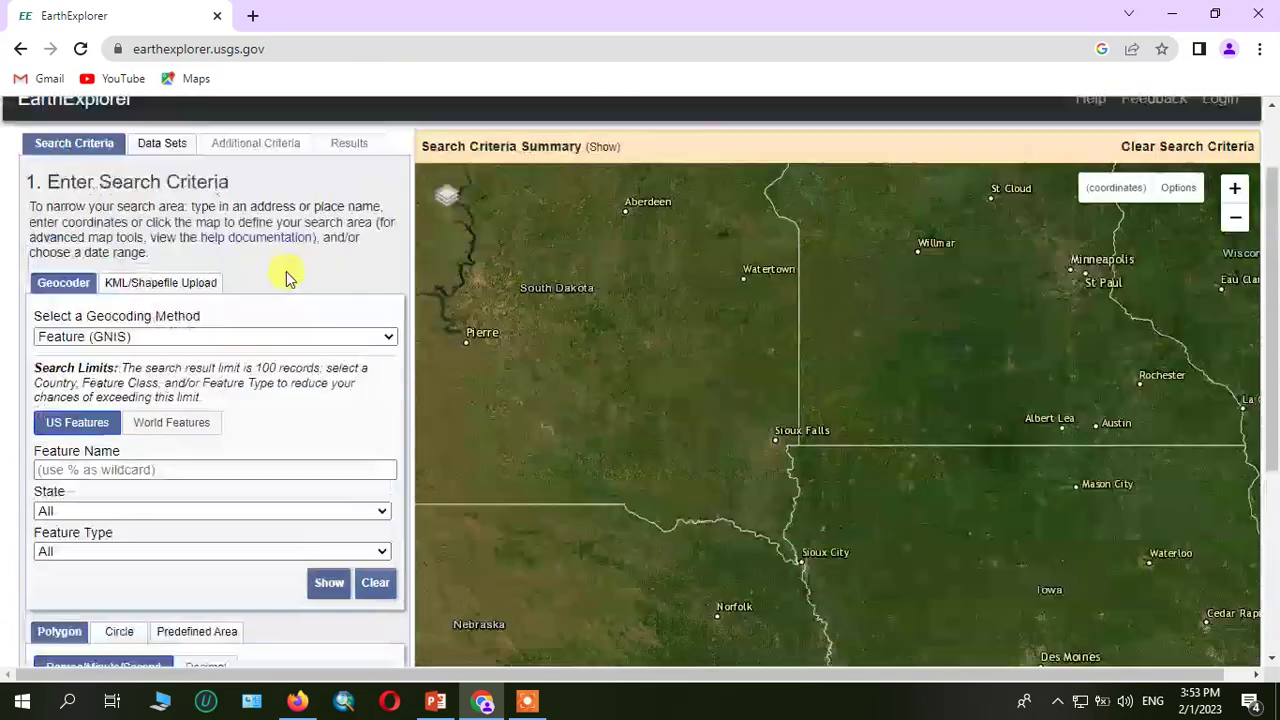
scroll(286, 271, up, 1)
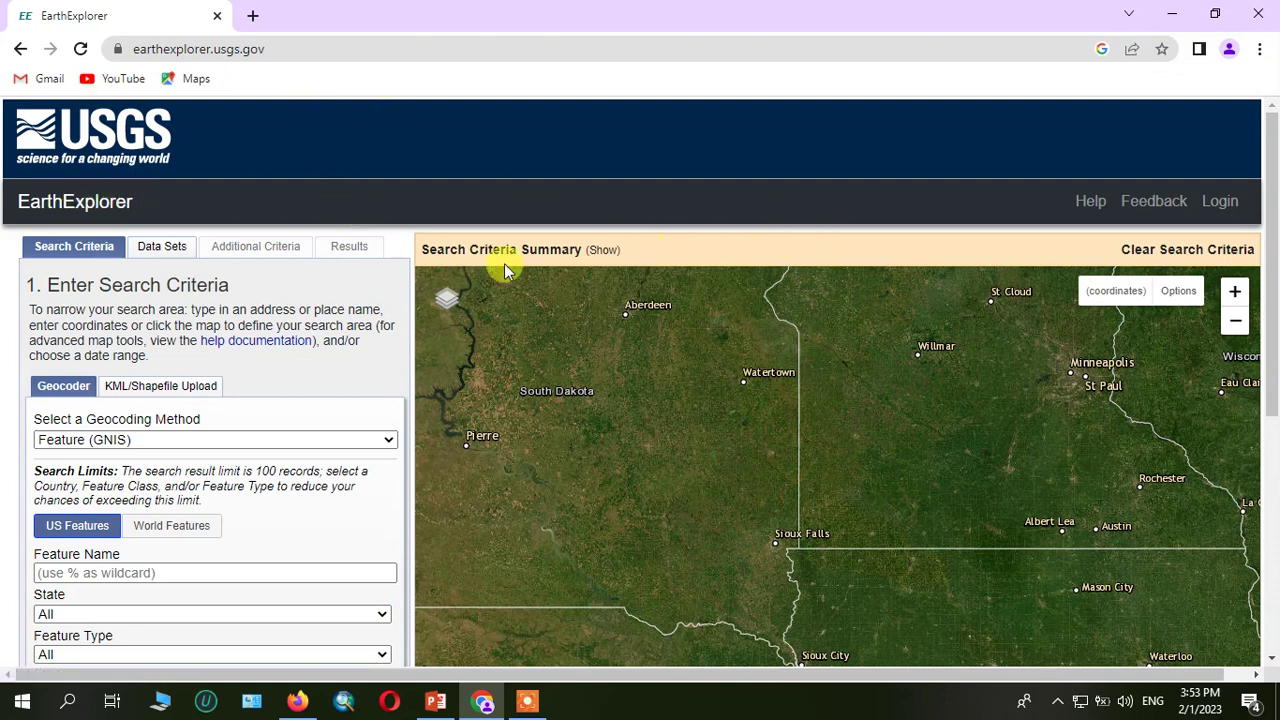
scroll(280, 335, down, 5)
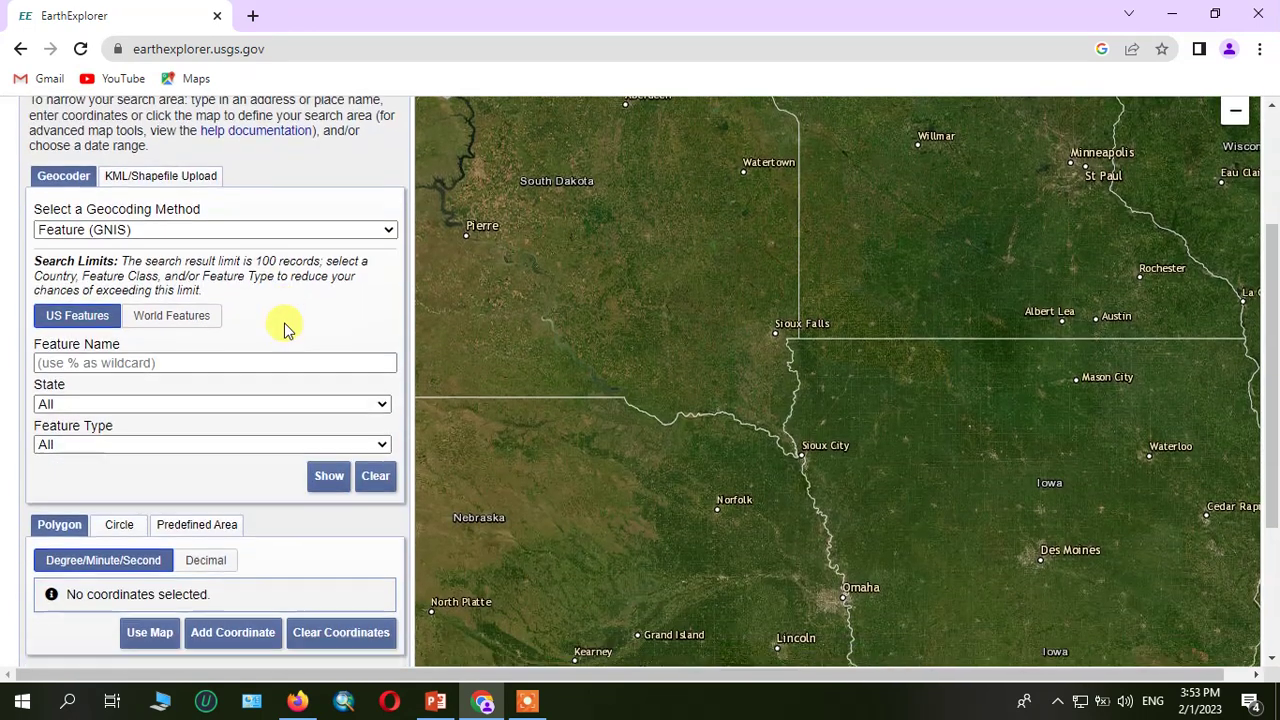
scroll(290, 315, up, 5)
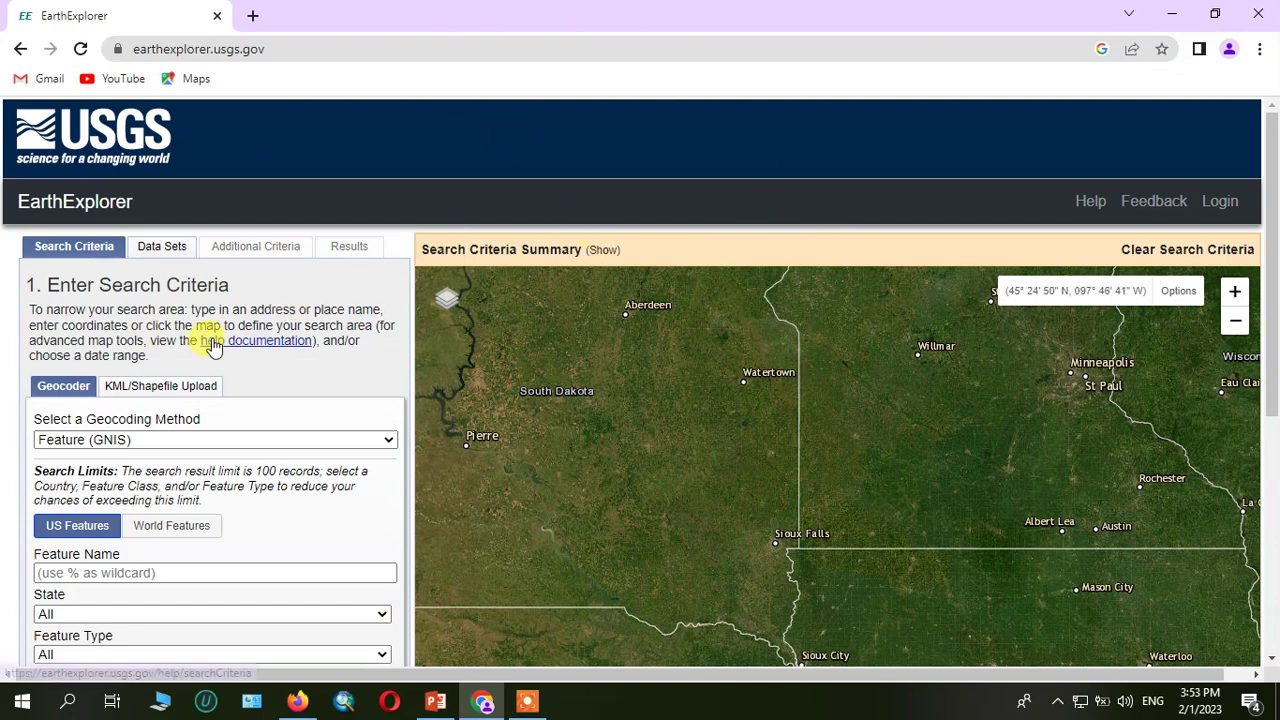
Zoom the map out three levels to show all of North America
scroll(1028, 372, down, 2)
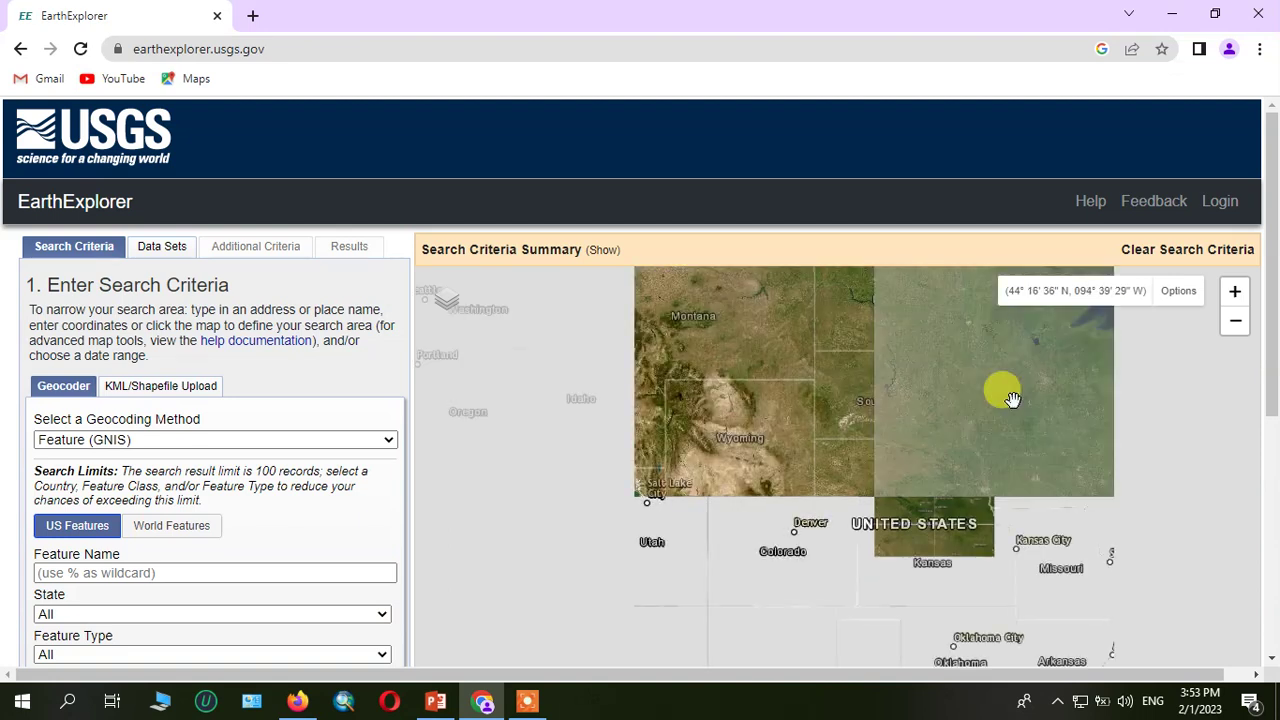
scroll(1012, 398, up, 1)
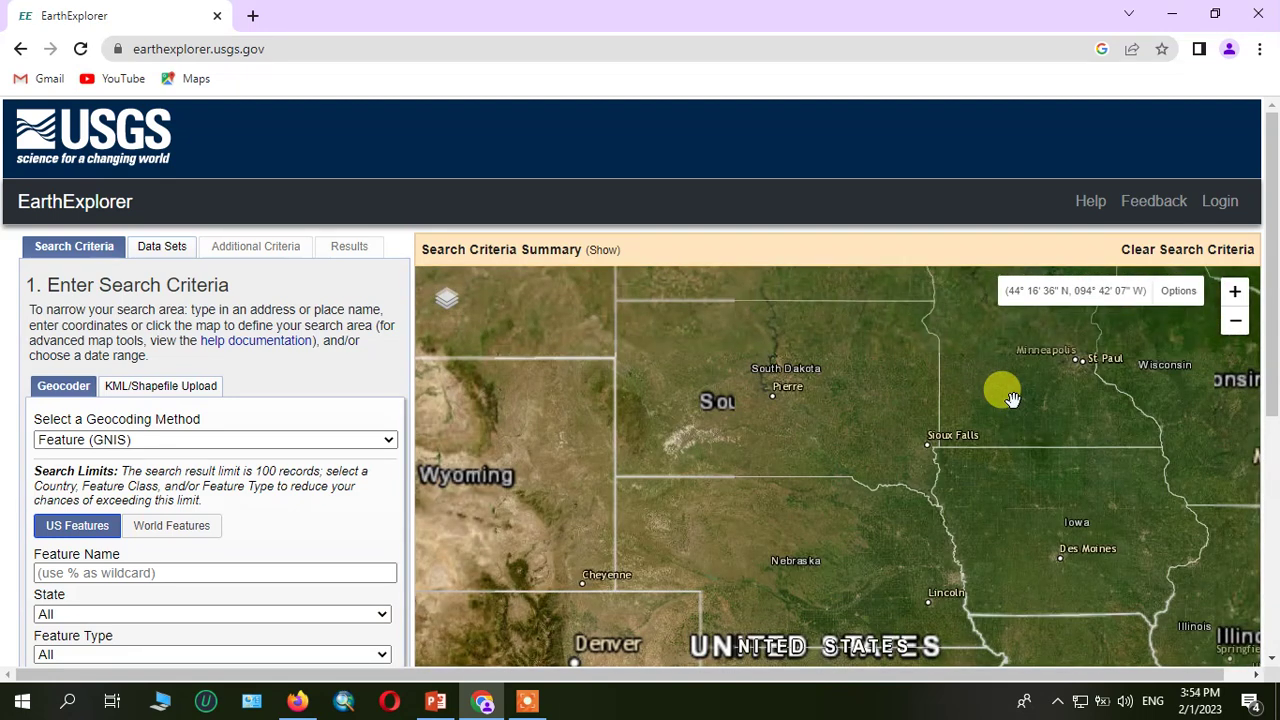
click(1236, 330)
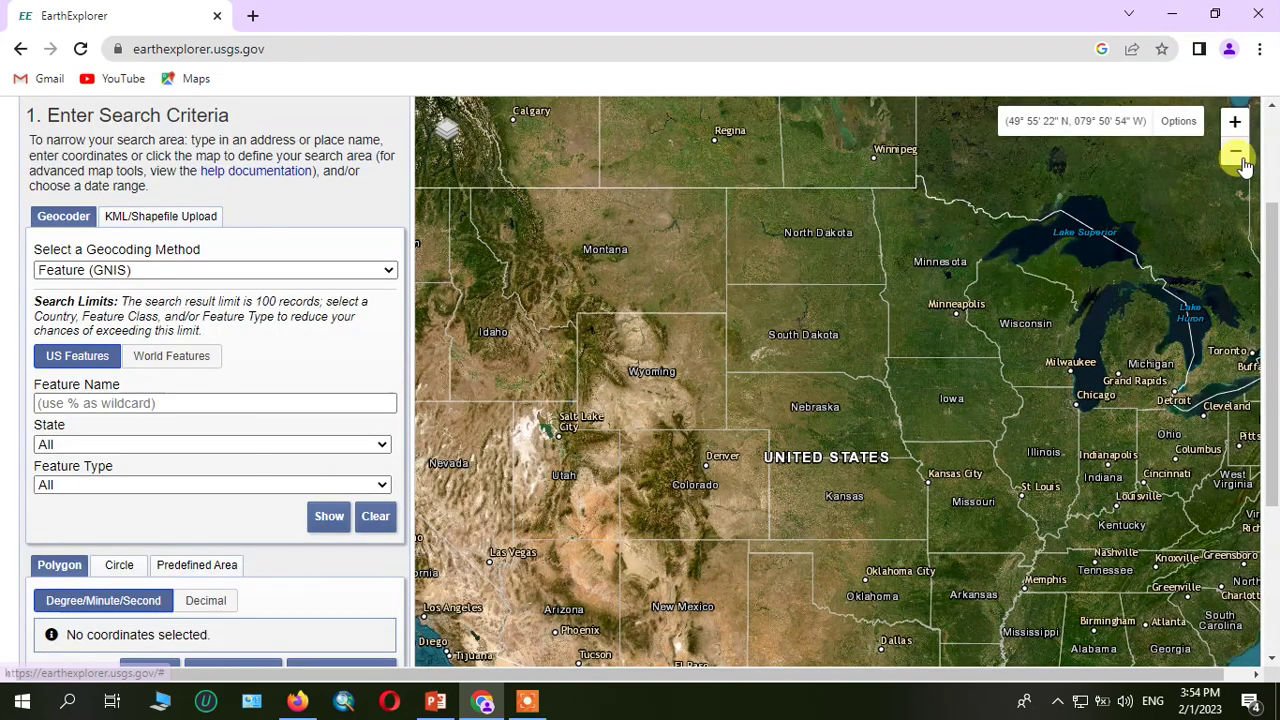
click(1236, 153)
click(1236, 153)
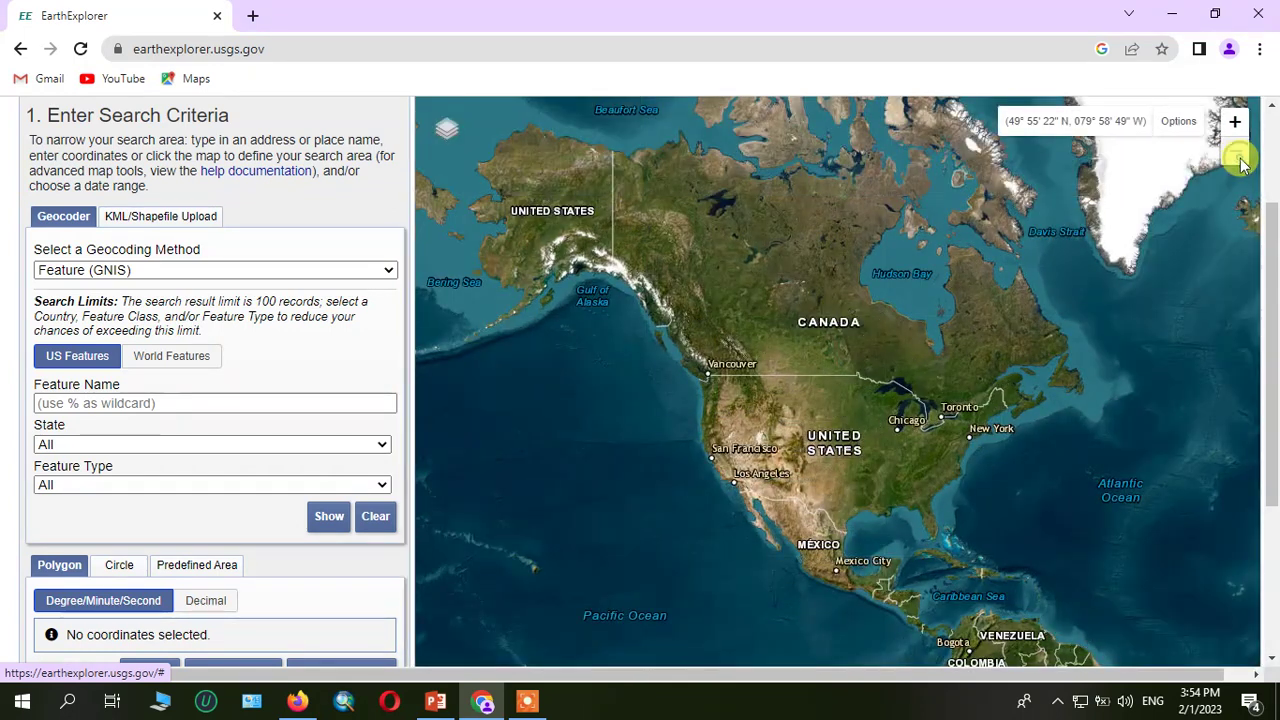
Pan the map from the Americas east across the Atlantic to centre on Africa
drag(1023, 651, 1014, 360)
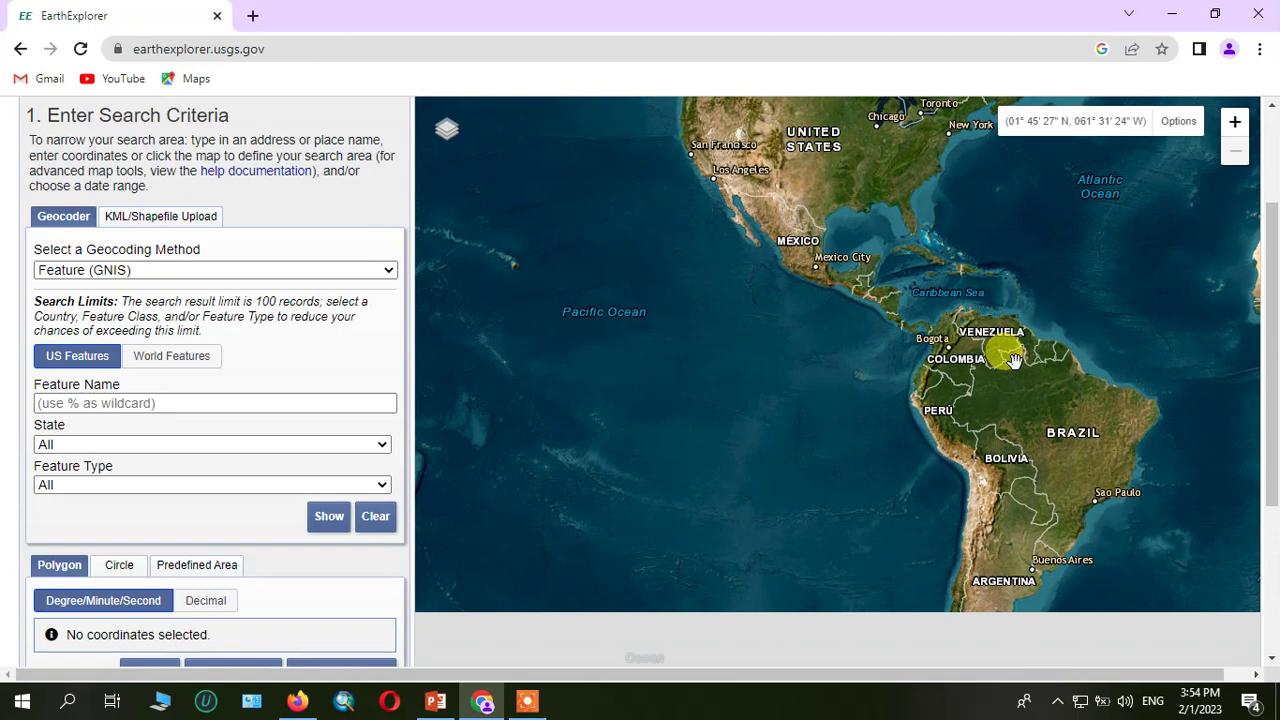
scroll(1084, 437, up, 2)
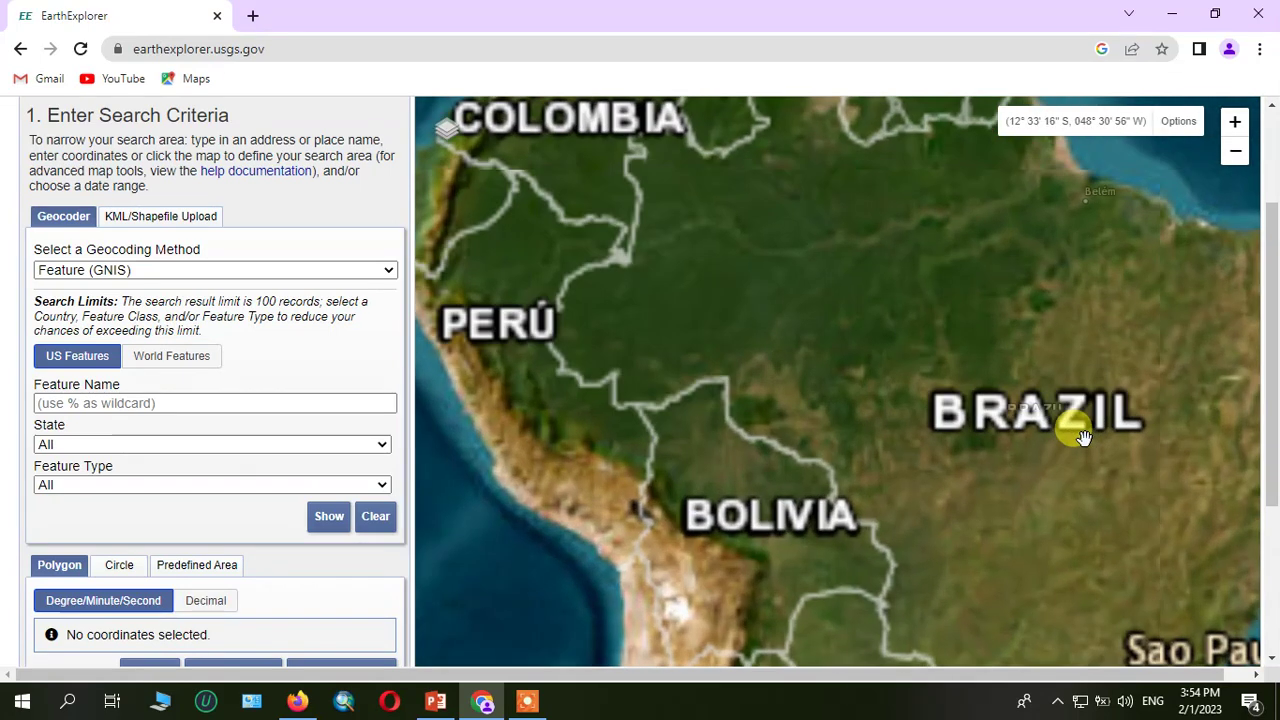
scroll(1084, 437, down, 2)
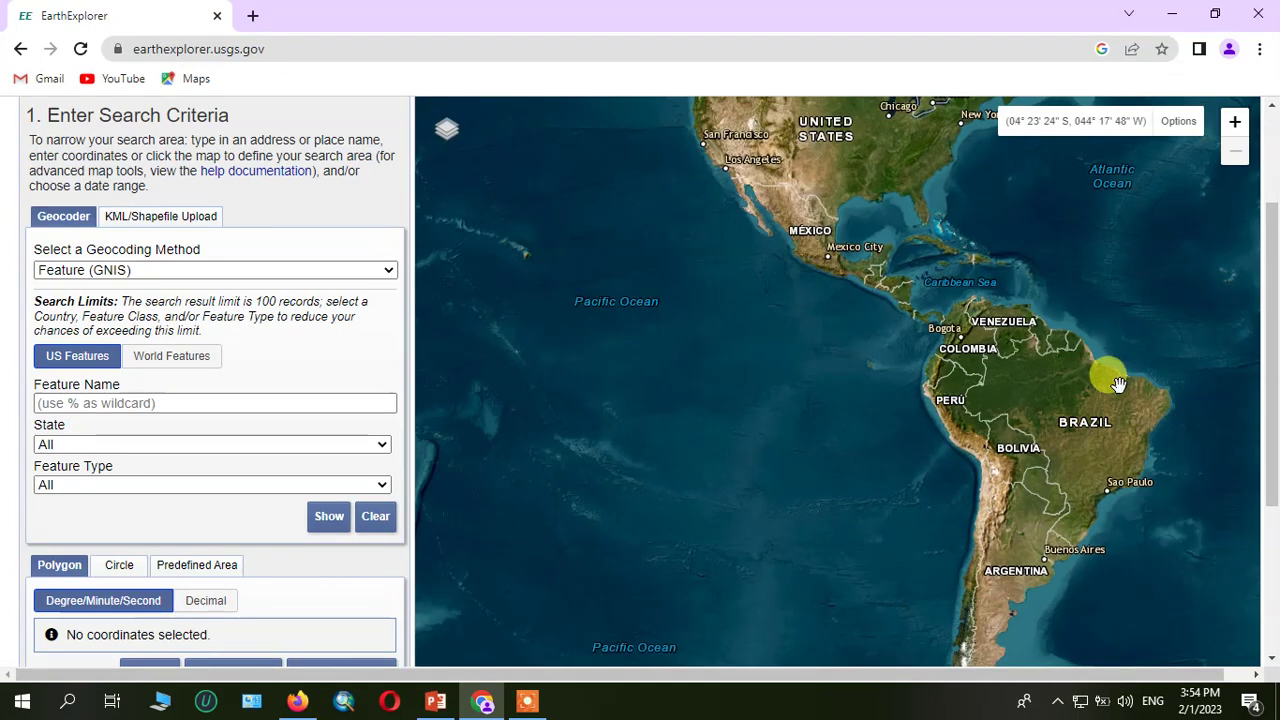
scroll(49, 110, up, 1)
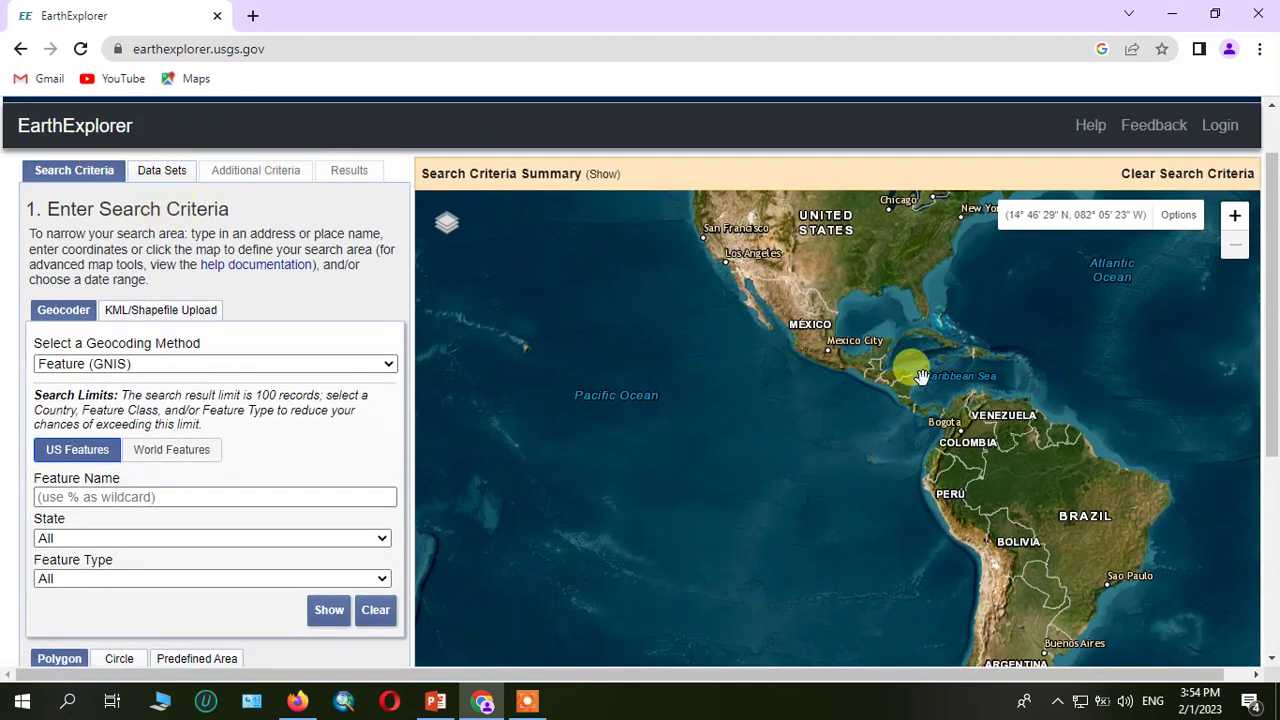
scroll(934, 372, up, 1)
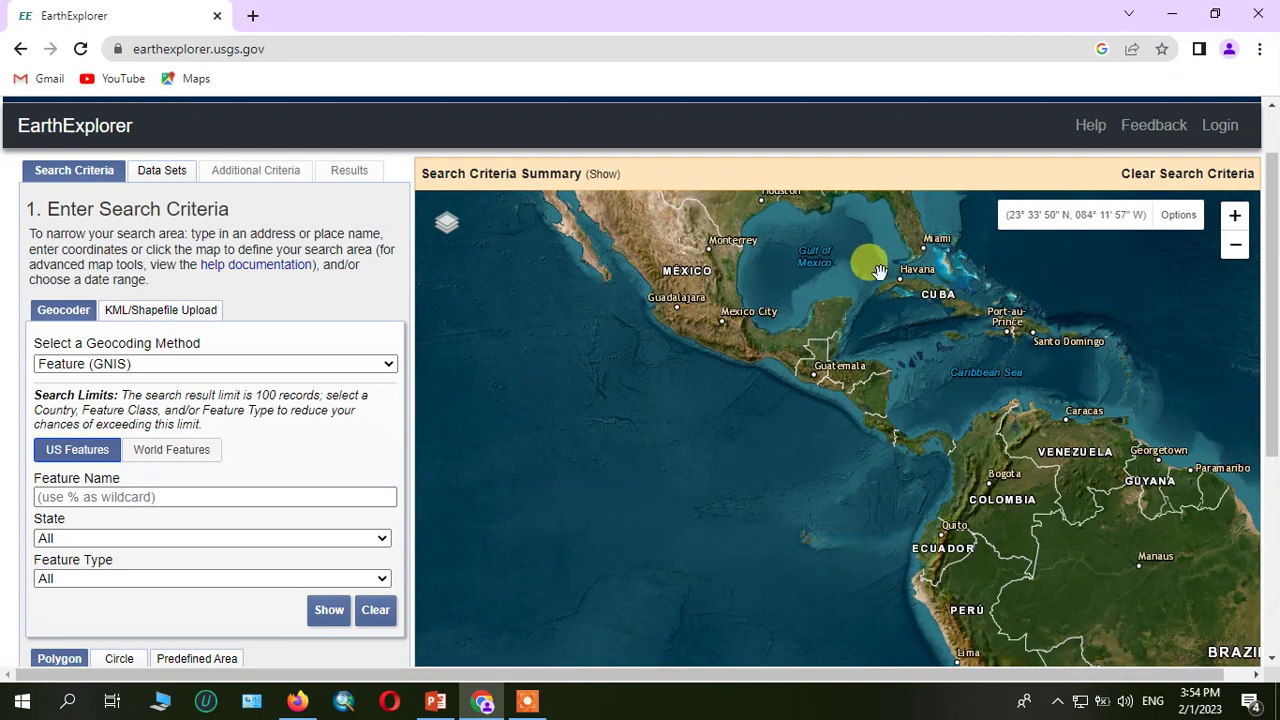
drag(871, 263, 899, 402)
drag(899, 281, 934, 423)
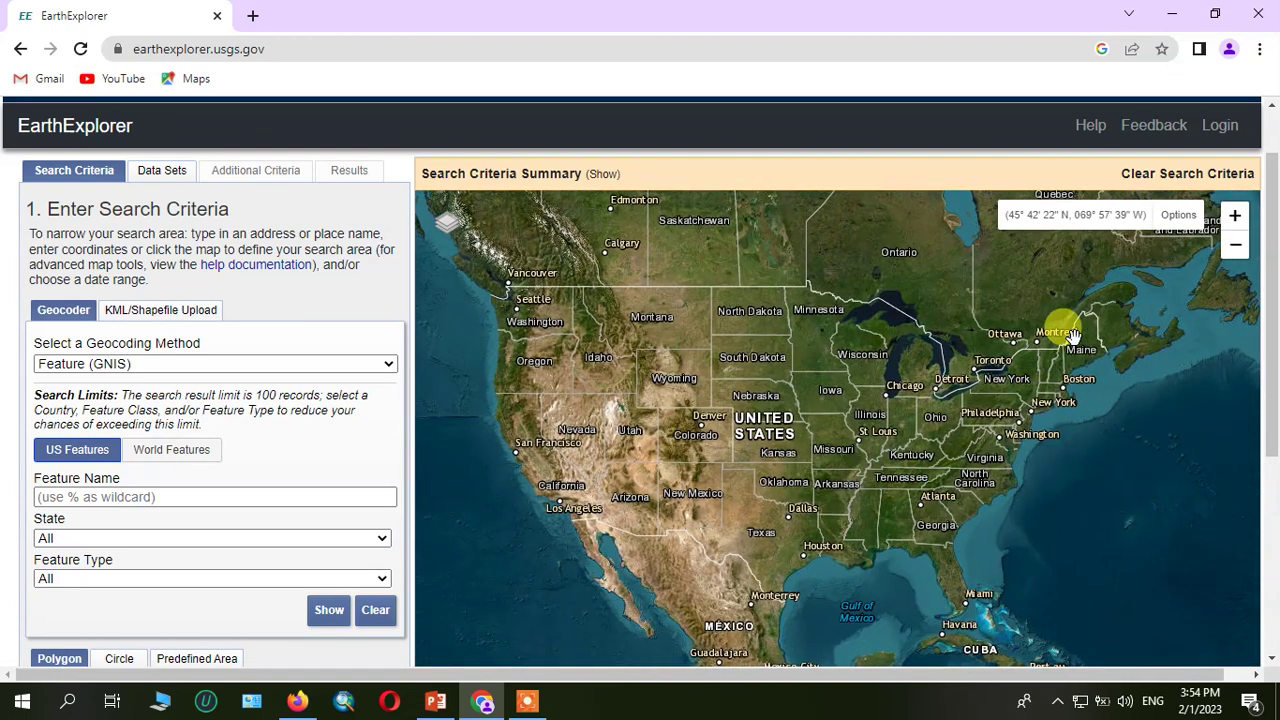
scroll(1063, 320, up, 2)
scroll(1149, 280, down, 8)
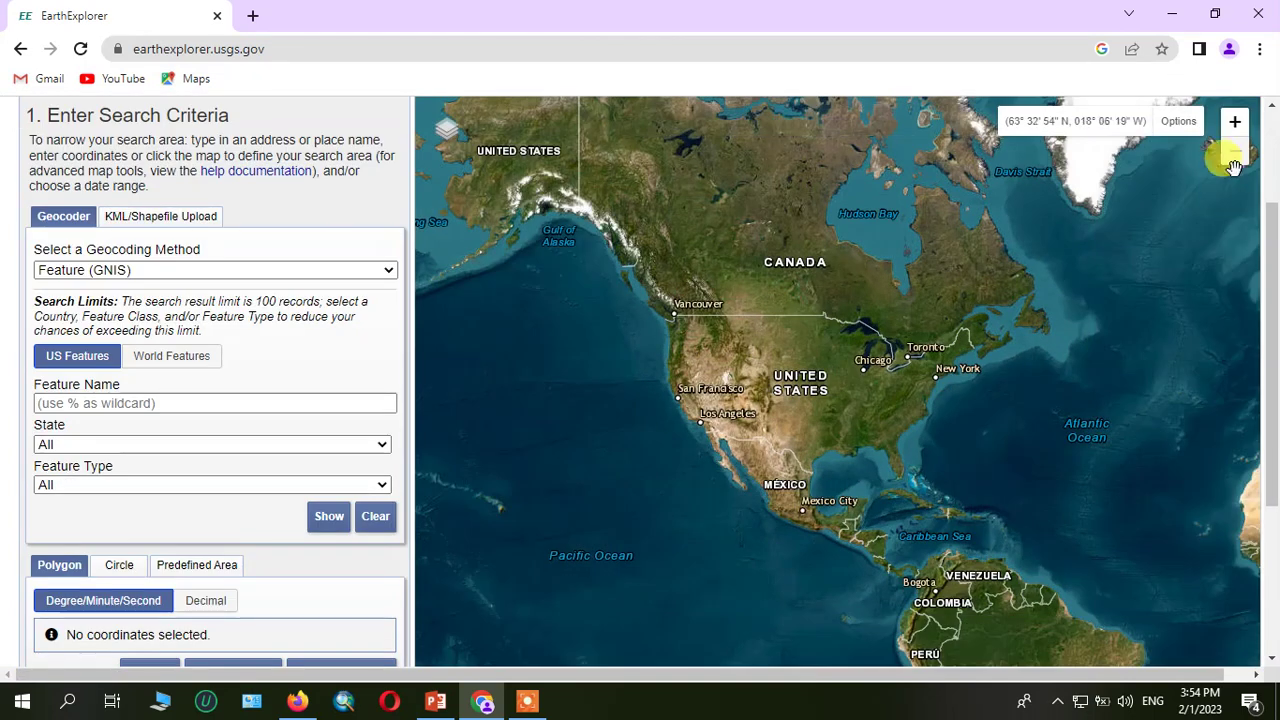
drag(1220, 514, 891, 430)
drag(1051, 429, 857, 409)
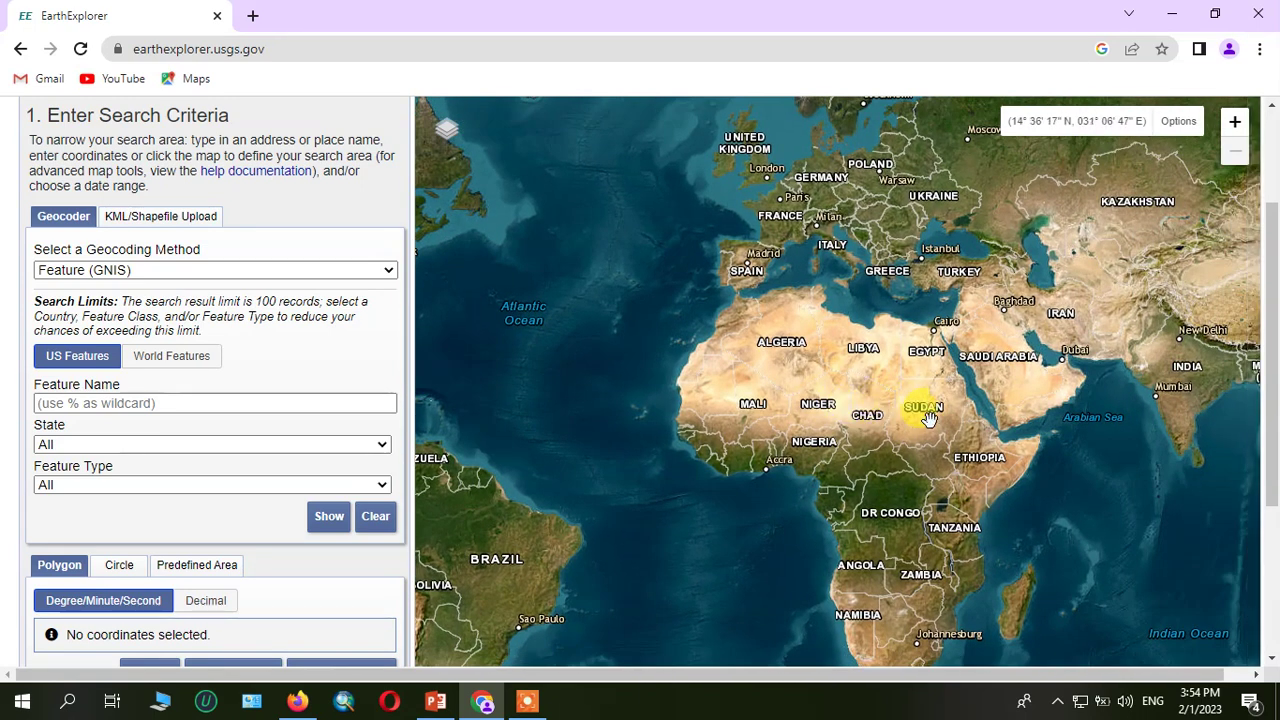
drag(971, 423, 889, 277)
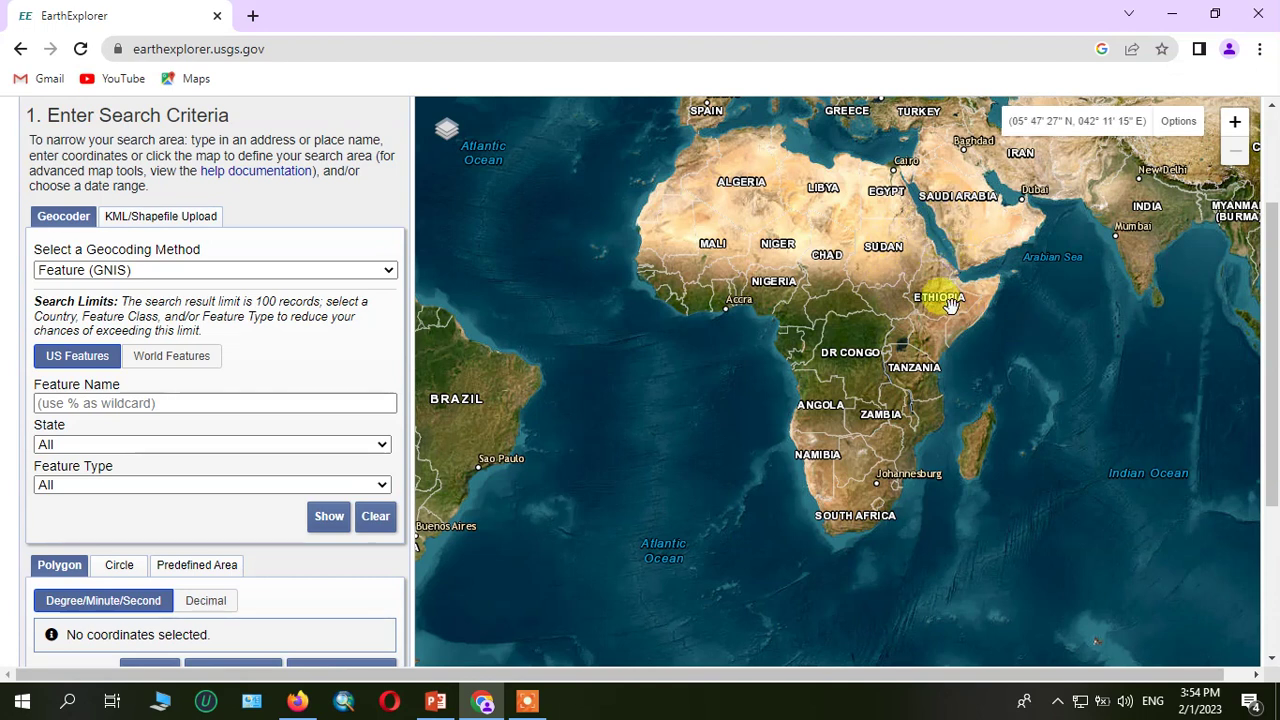
scroll(948, 307, up, 2)
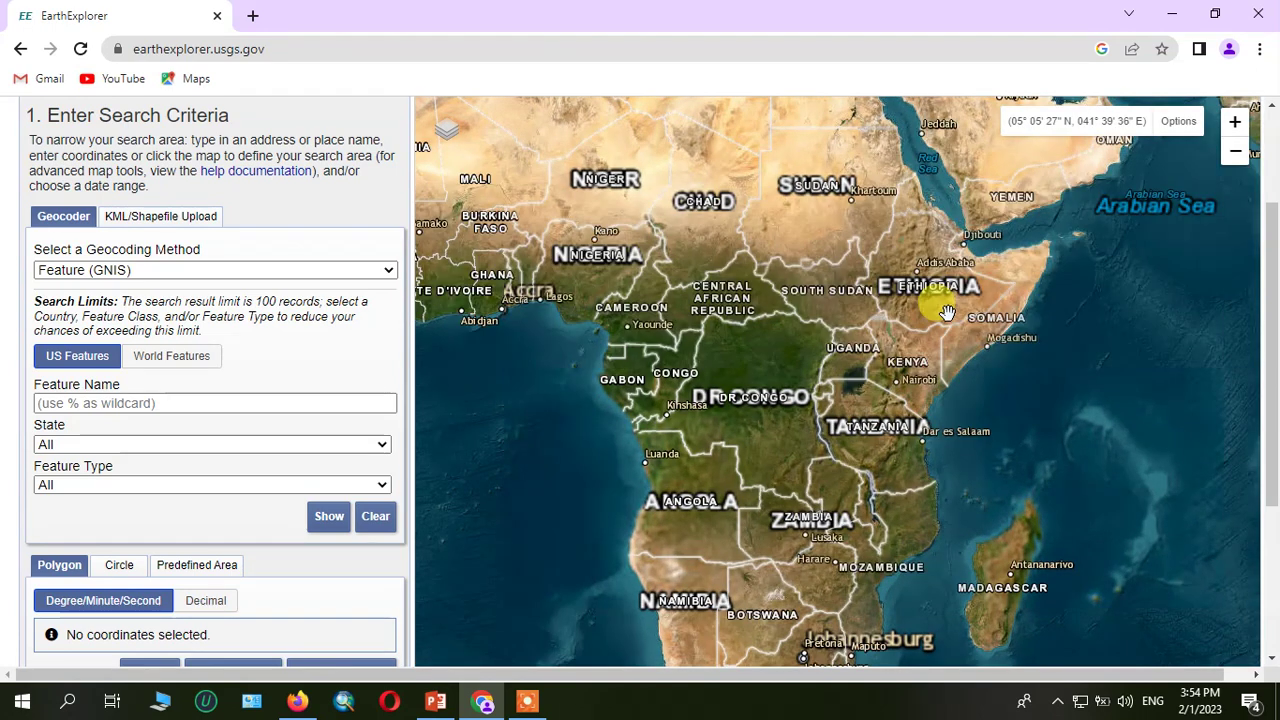
scroll(947, 311, up, 2)
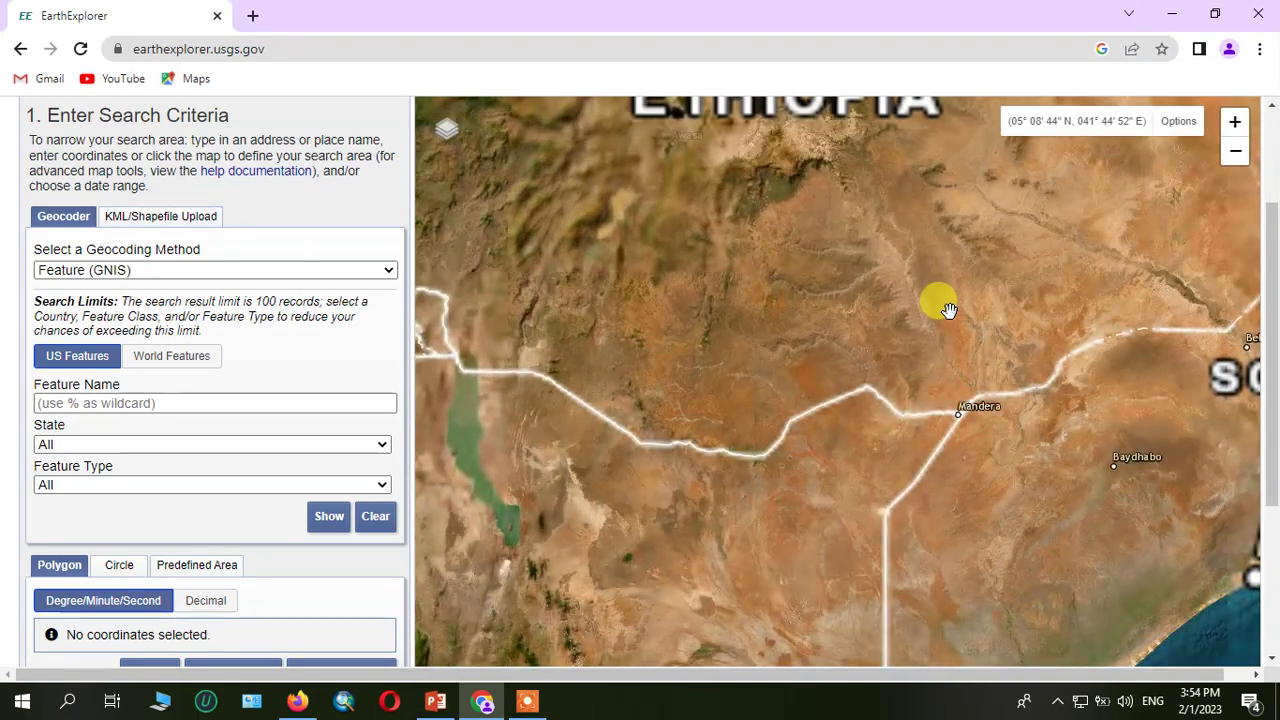
drag(891, 232, 949, 414)
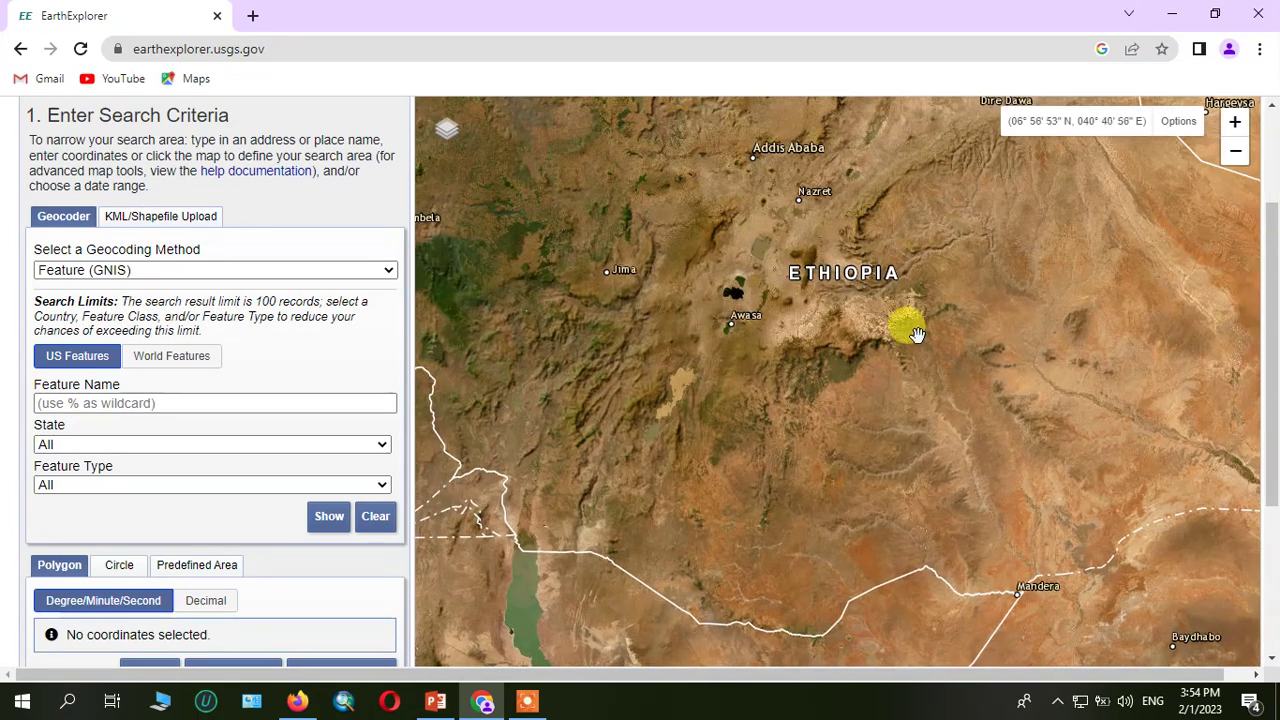
drag(849, 309, 880, 365)
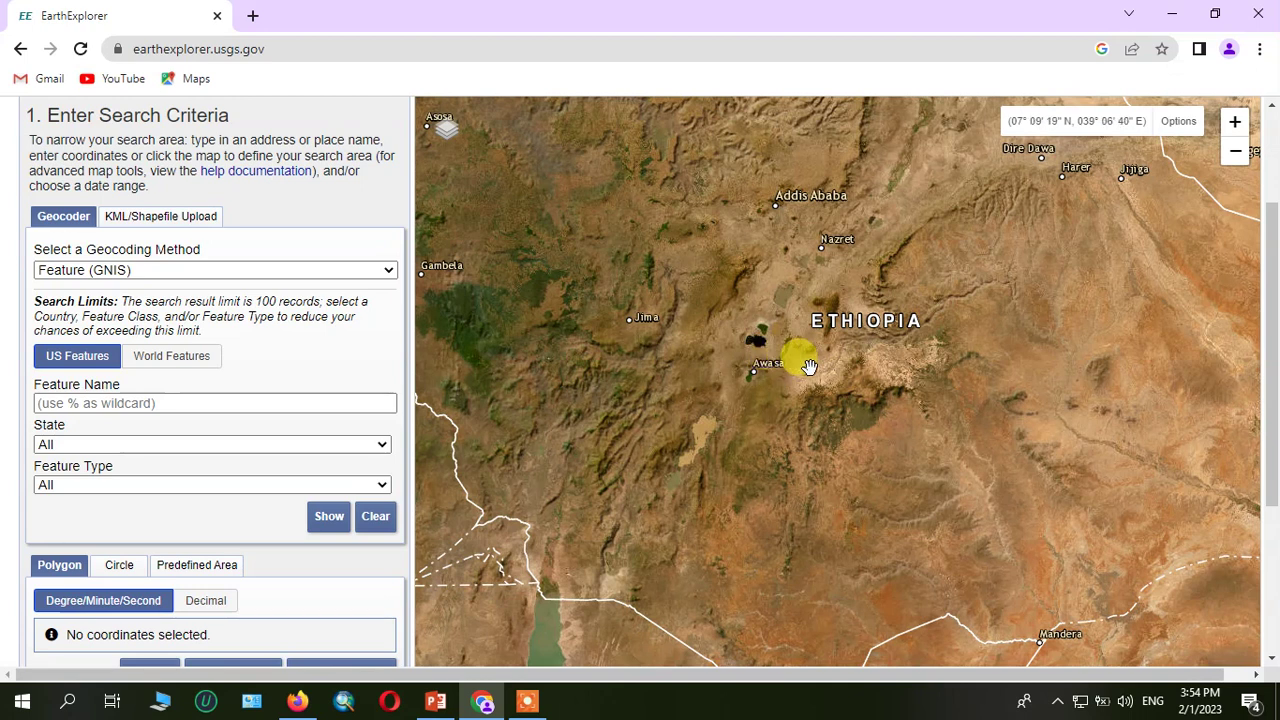
scroll(815, 372, up, 2)
scroll(824, 372, down, 4)
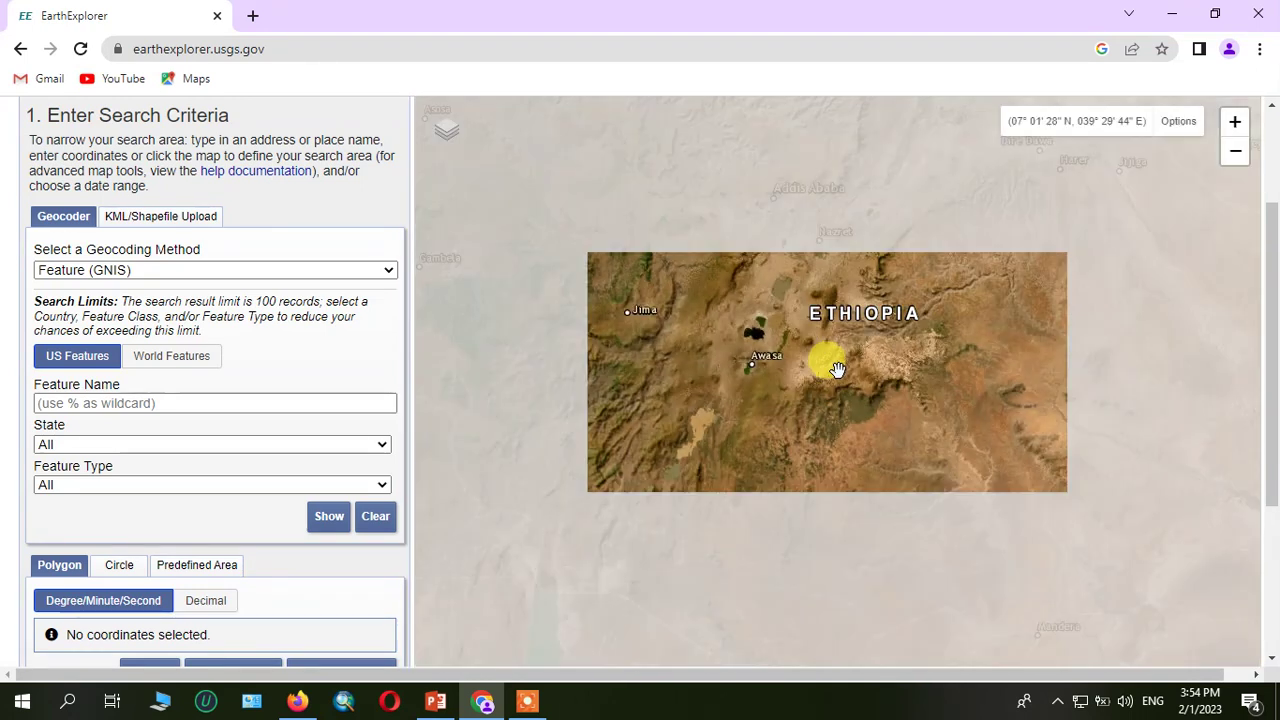
scroll(842, 375, down, 1)
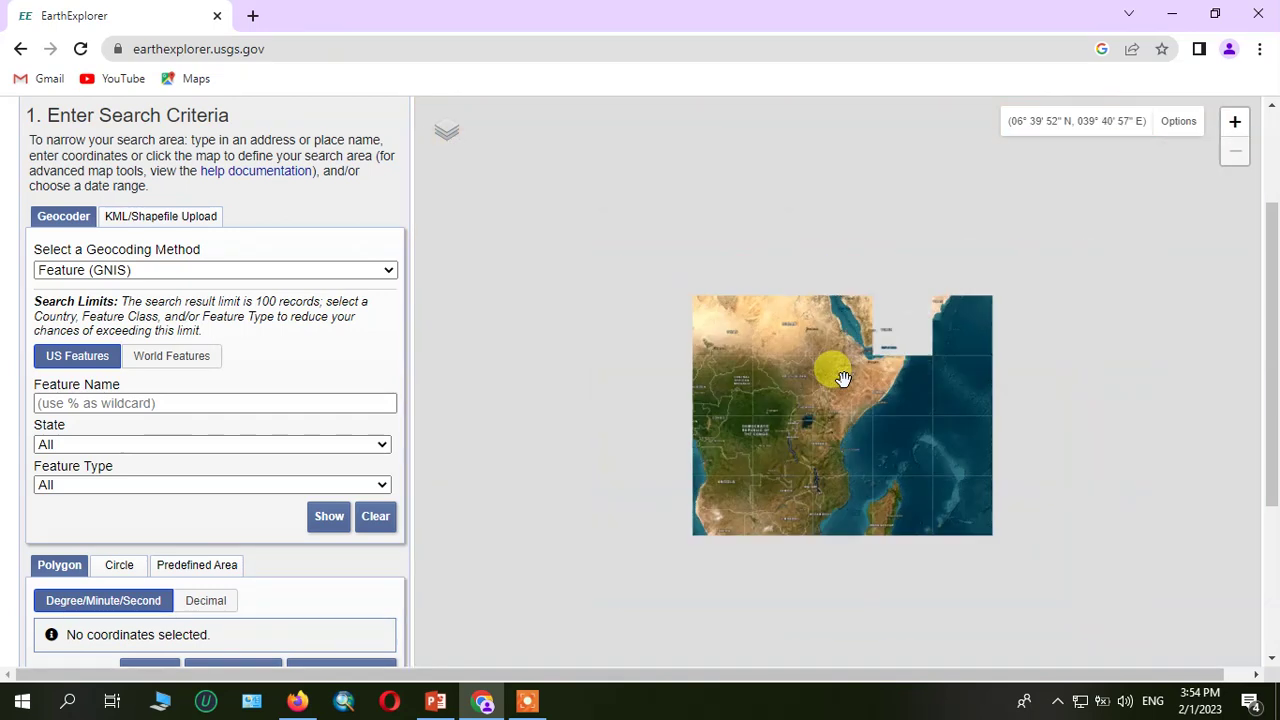
scroll(846, 377, up, 1)
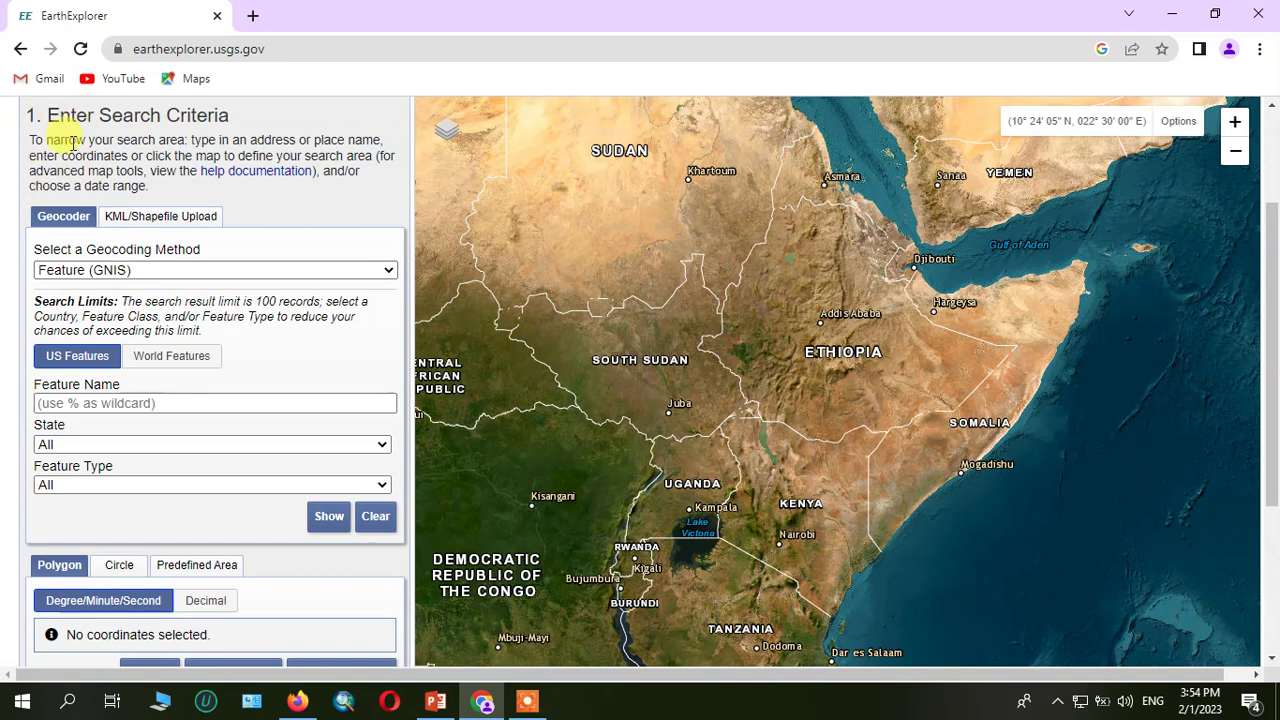
scroll(78, 178, up, 2)
scroll(57, 266, down, 3)
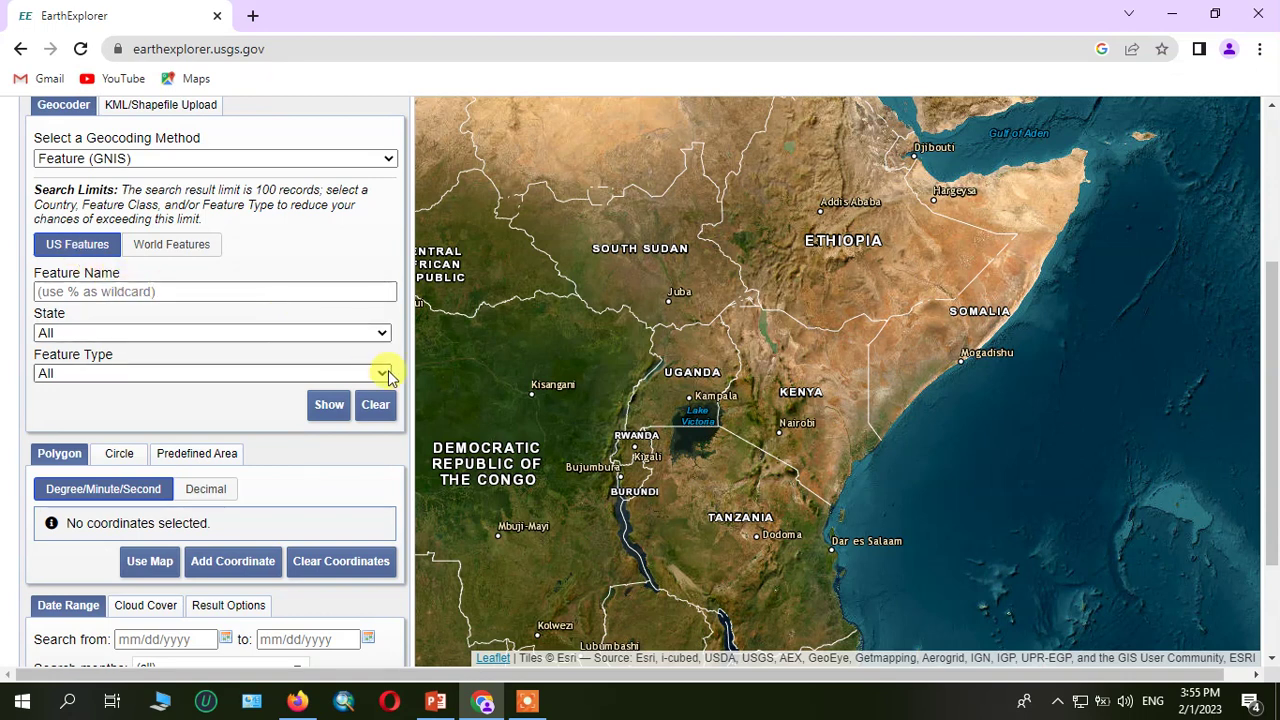
Open the Add New Coordinate dialog and place the cursor in Latitude degrees
click(232, 566)
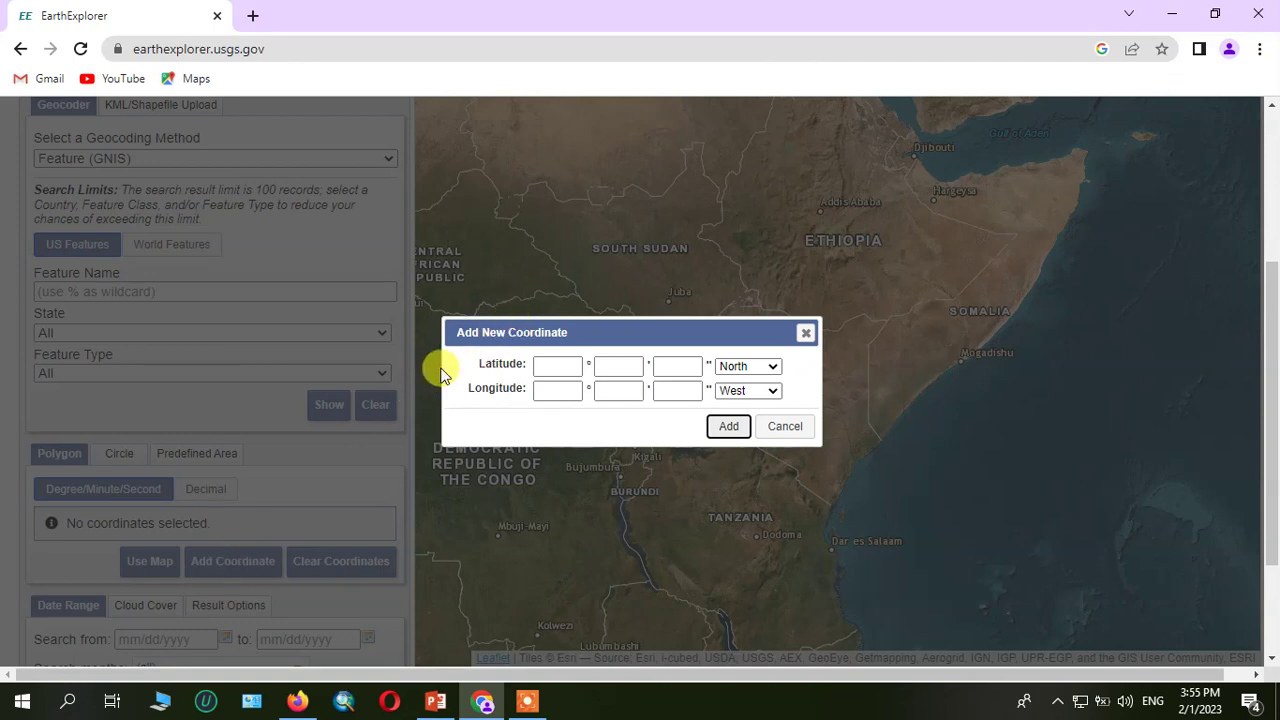
click(545, 364)
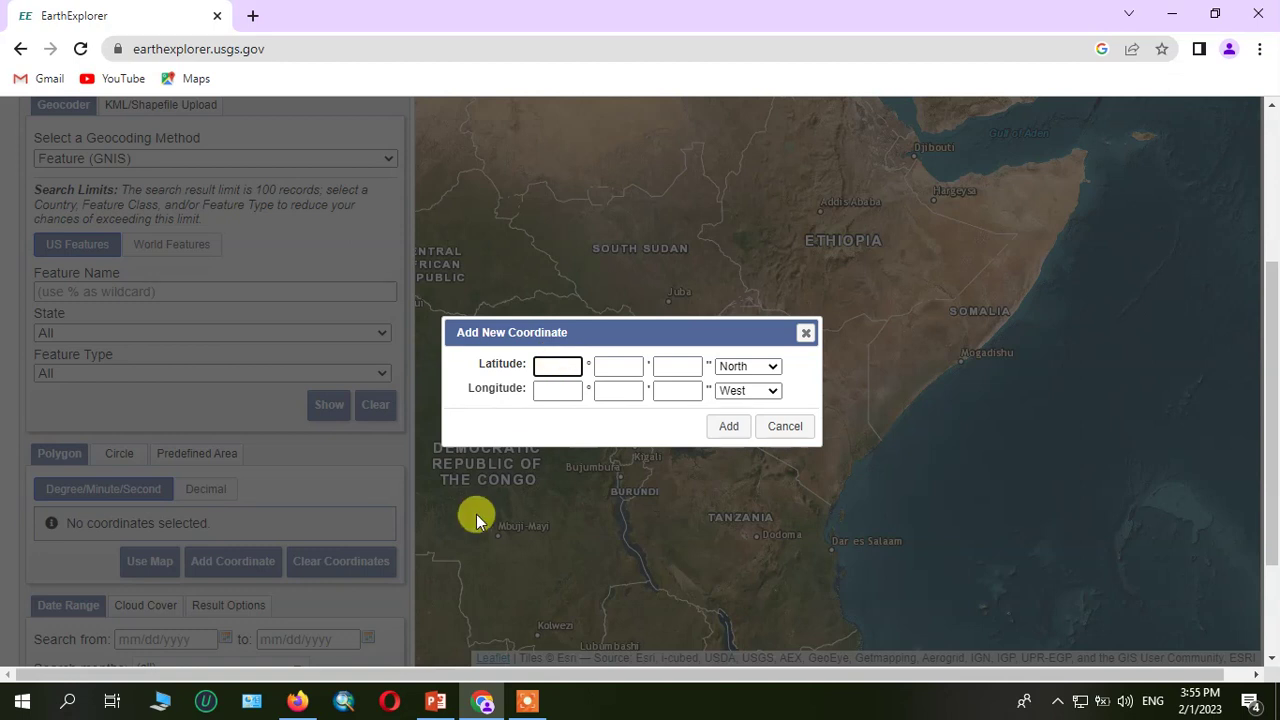
Bring up the Mapcarta Bilate River page and zoom its map in three levels
mouse_move(298, 699)
click(312, 631)
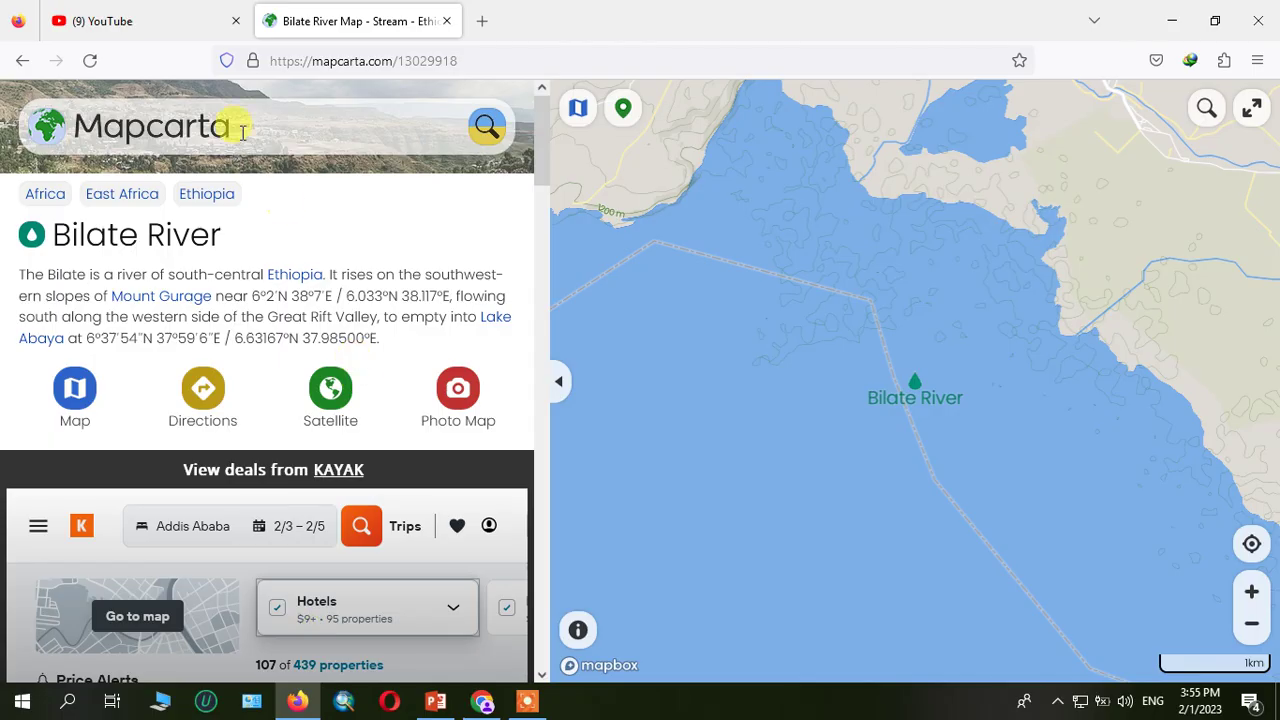
scroll(170, 268, down, 2)
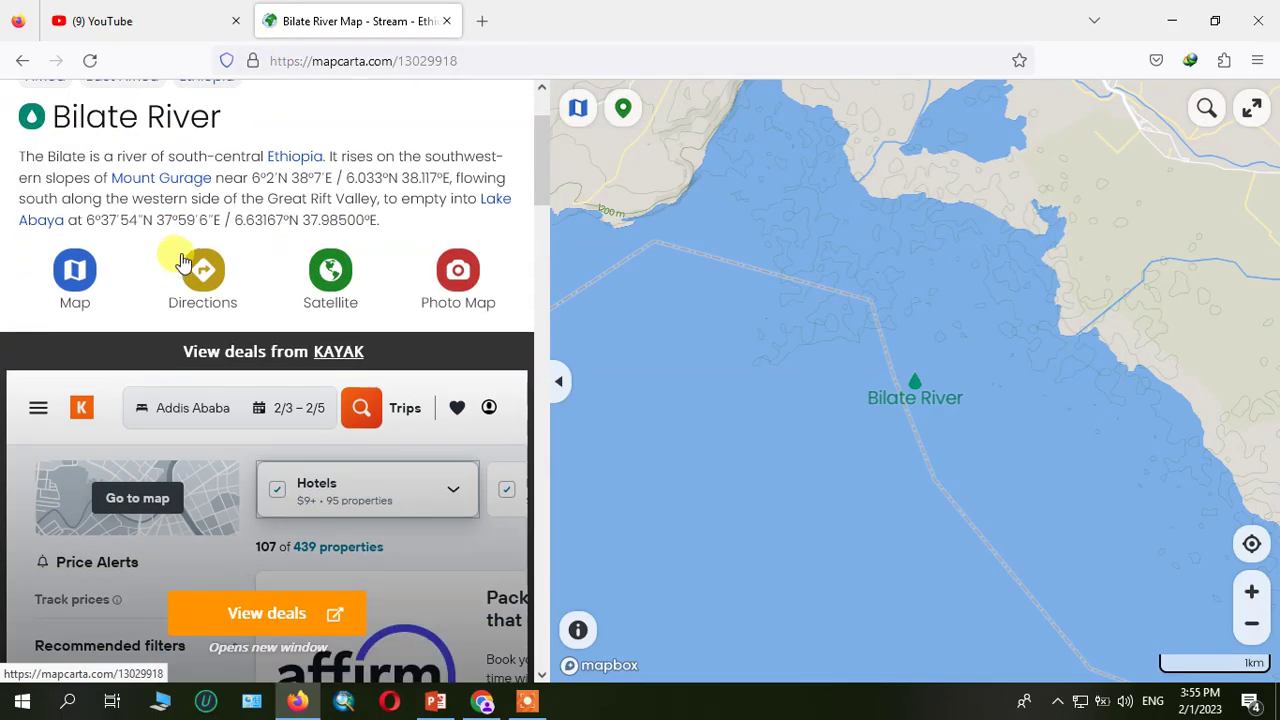
scroll(178, 265, up, 2)
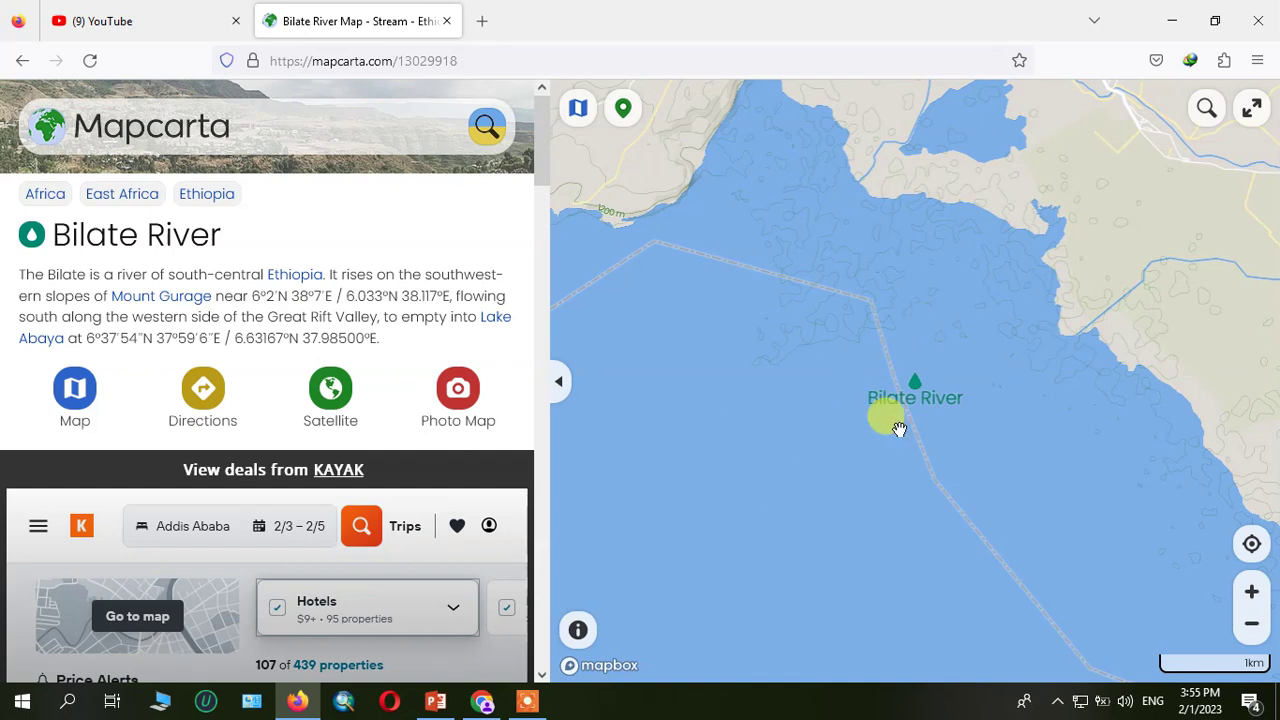
click(1252, 592)
click(1252, 592)
click(1252, 592)
Pan to the river mouth and select the Lake Abaya coordinates 6°37′54″N 37°59′6″E
drag(947, 389, 948, 471)
drag(808, 206, 926, 337)
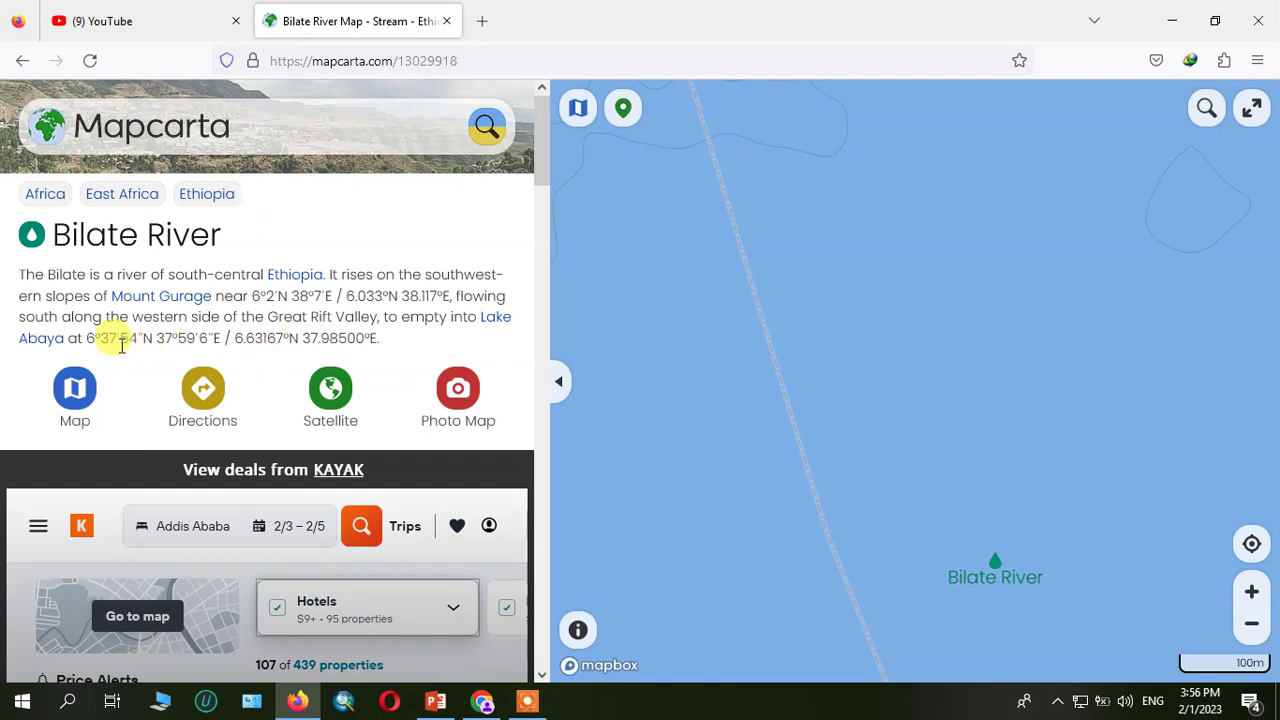
drag(86, 338, 383, 340)
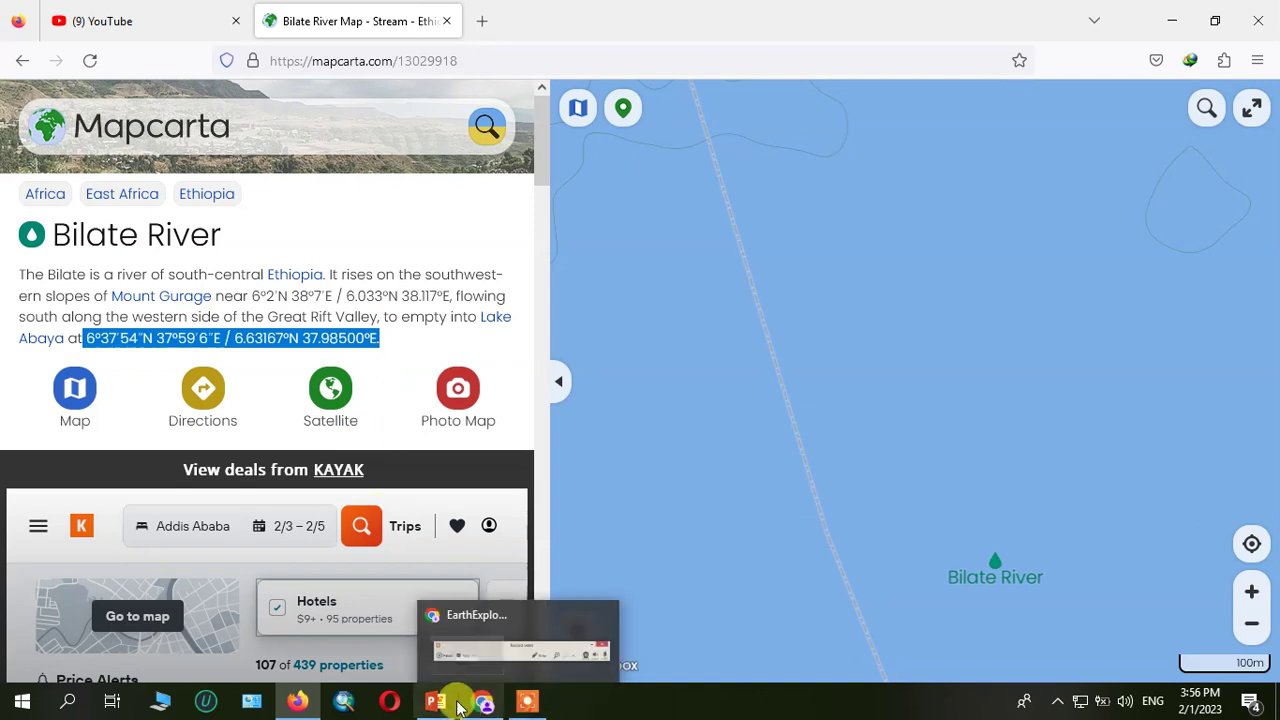
Enter the latitude 6° 37' 54" North in the Add New Coordinate dialog
mouse_move(432, 707)
mouse_move(483, 703)
click(480, 620)
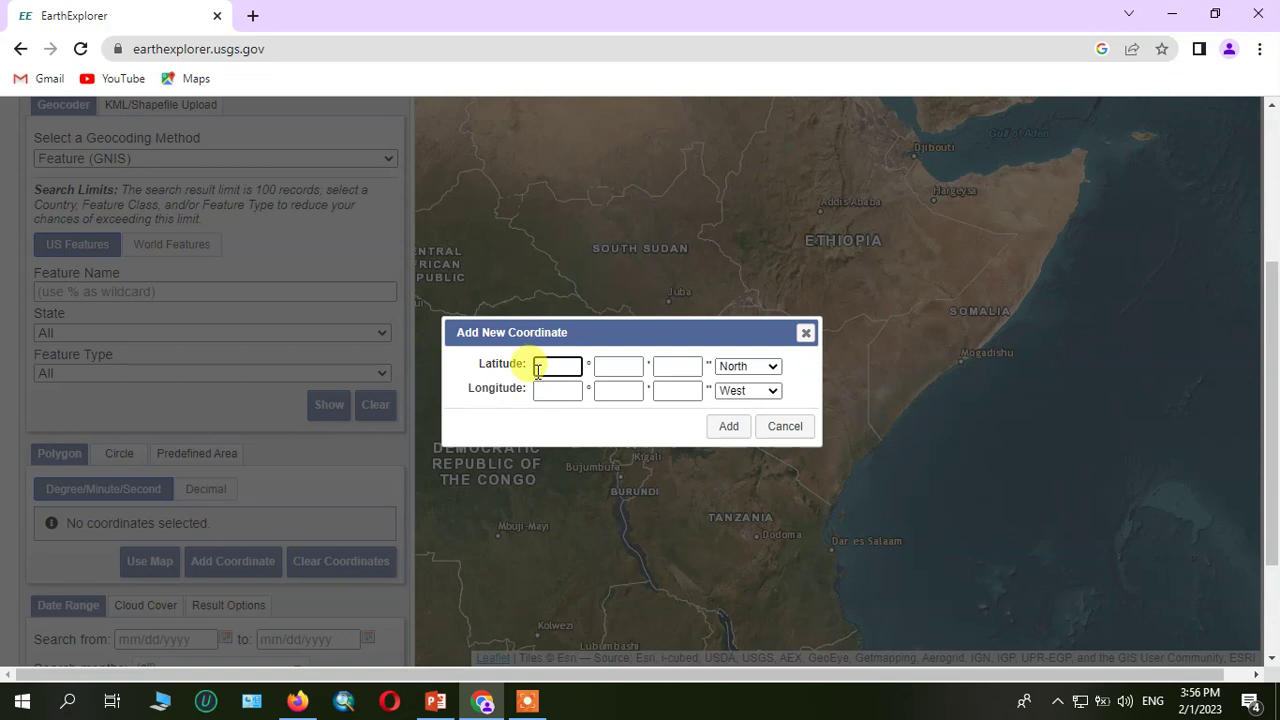
mouse_move(300, 700)
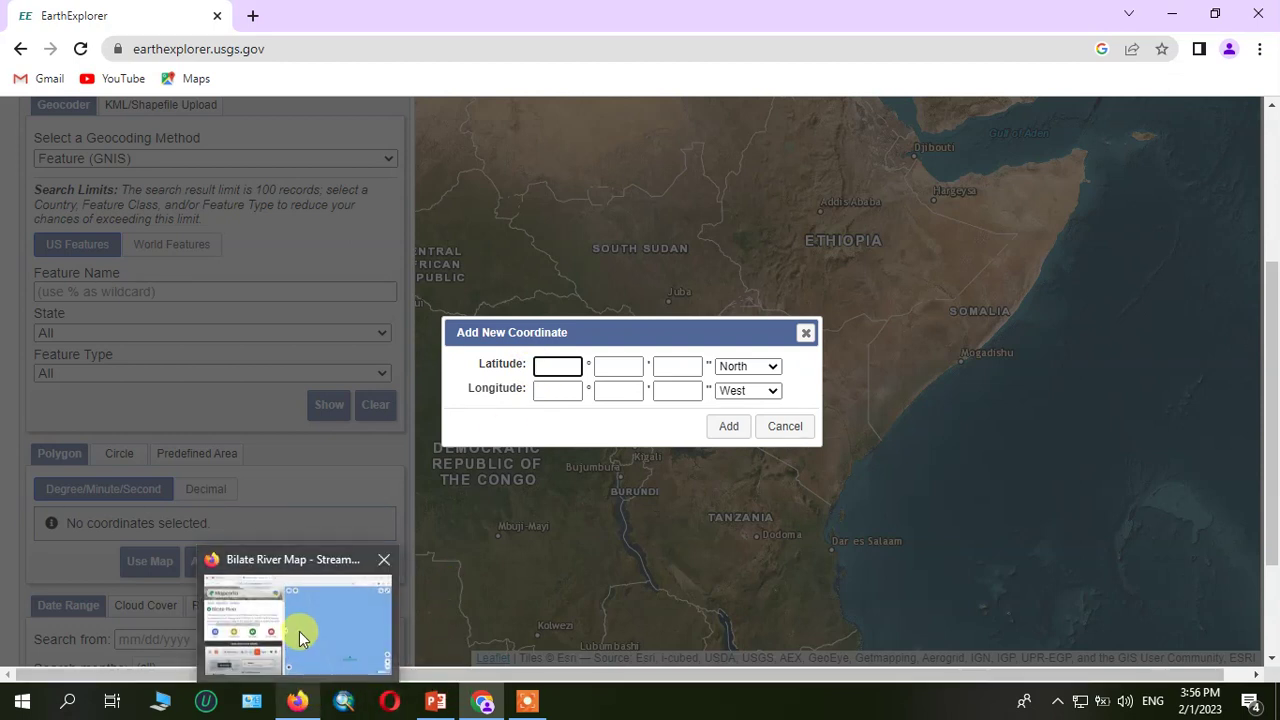
click(304, 641)
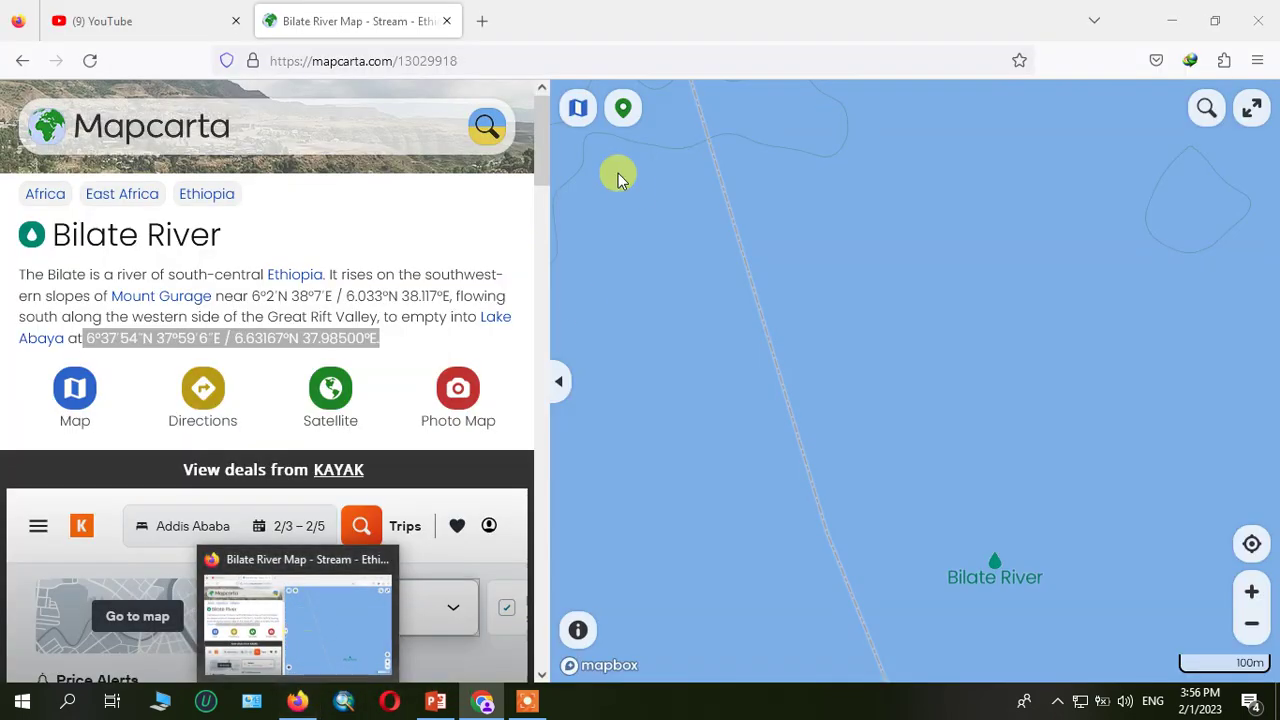
key(alt+Tab)
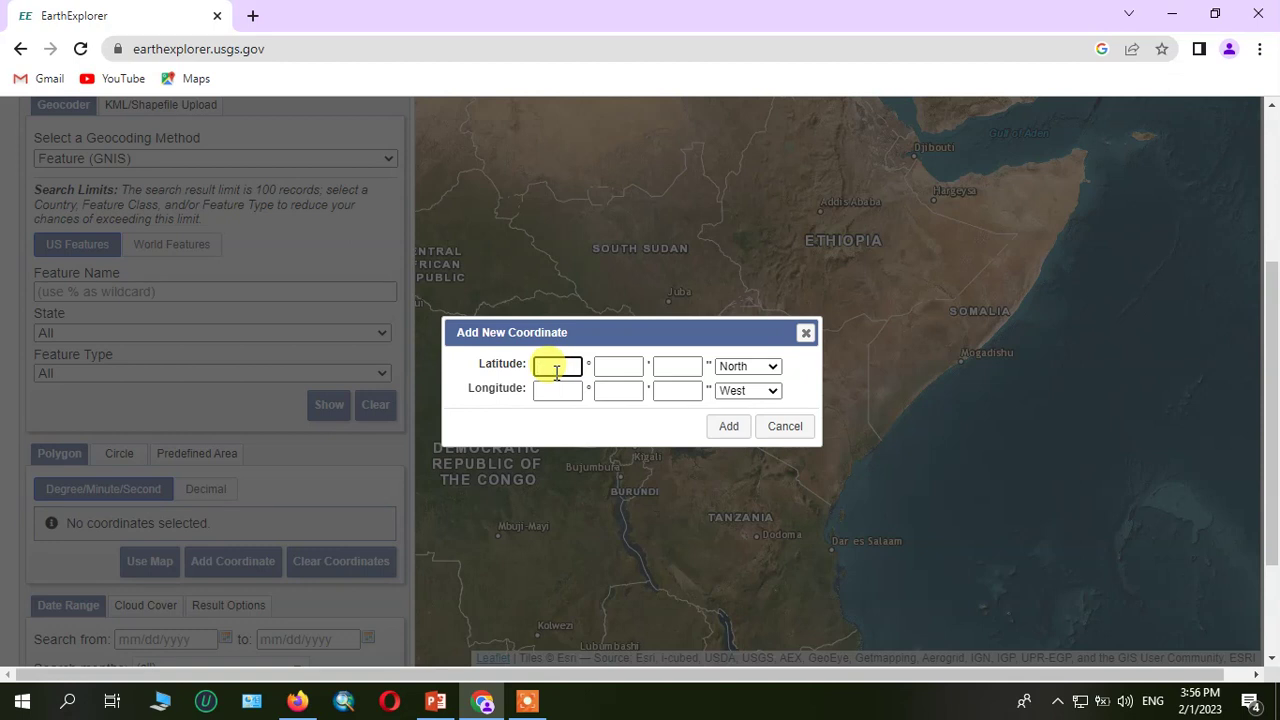
click(628, 365)
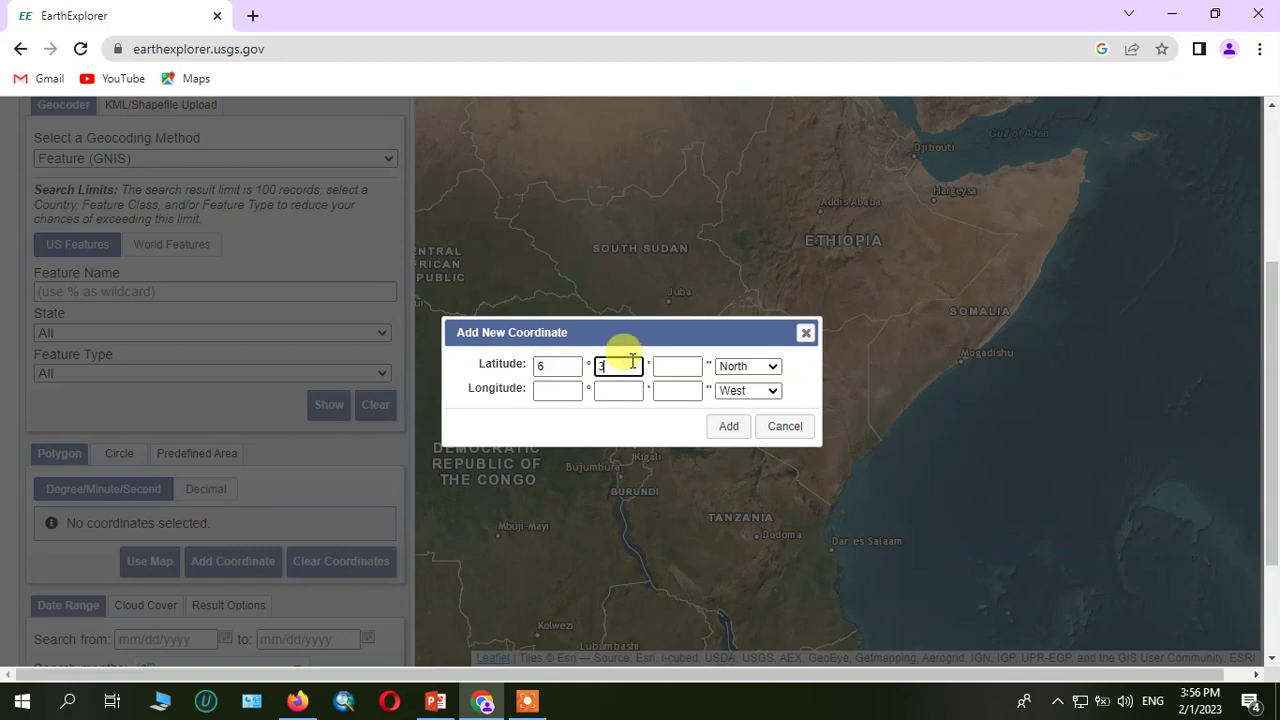
click(667, 369)
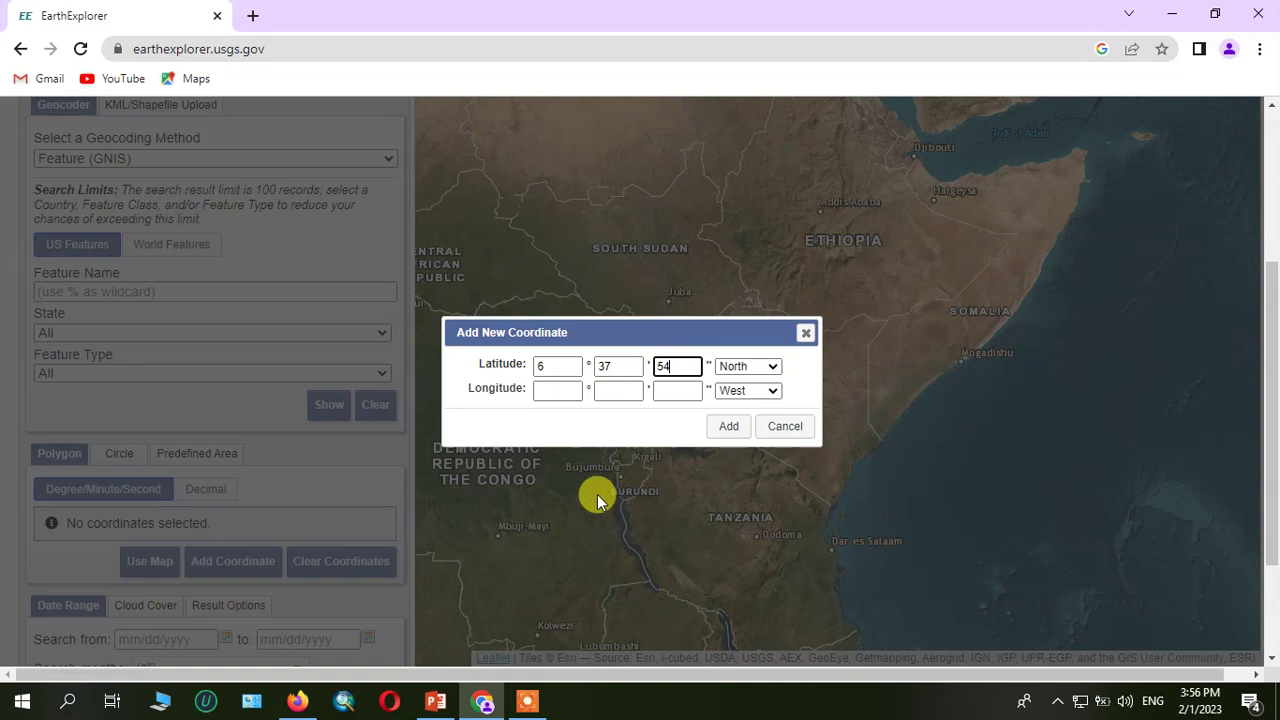
Enter longitude 37° 59' 06" East and add the point to the search area
click(285, 630)
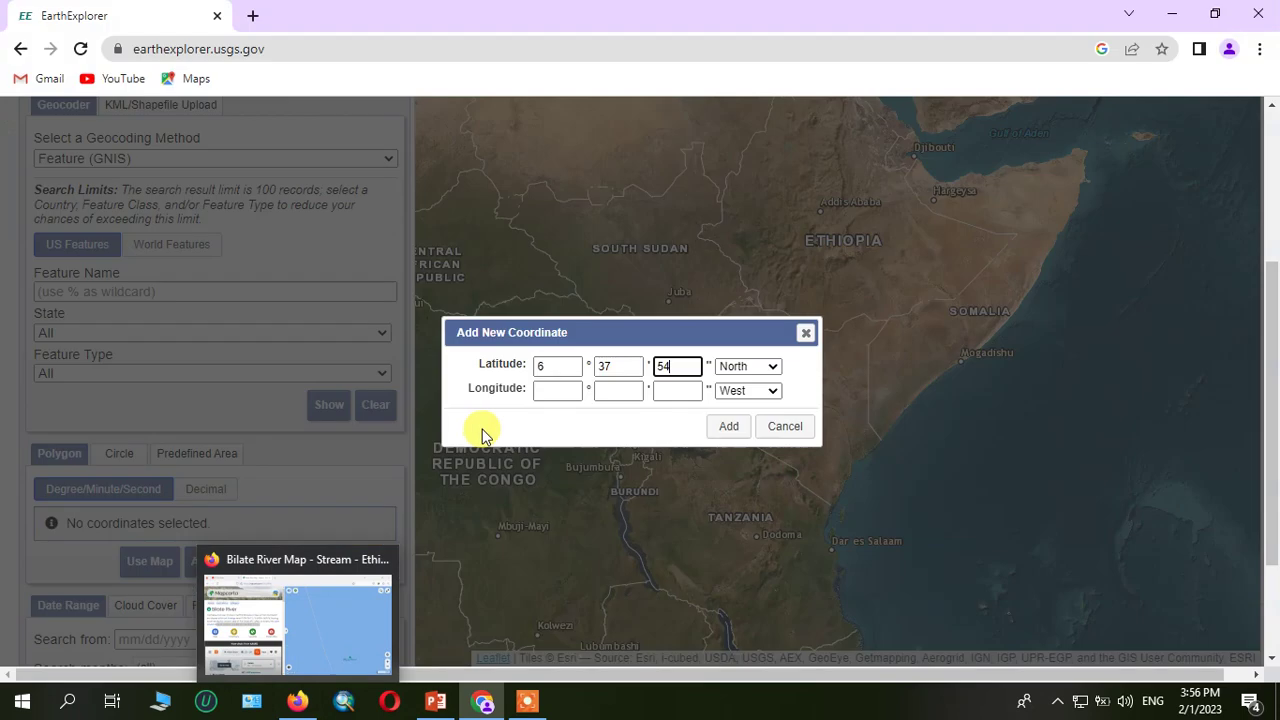
click(556, 392)
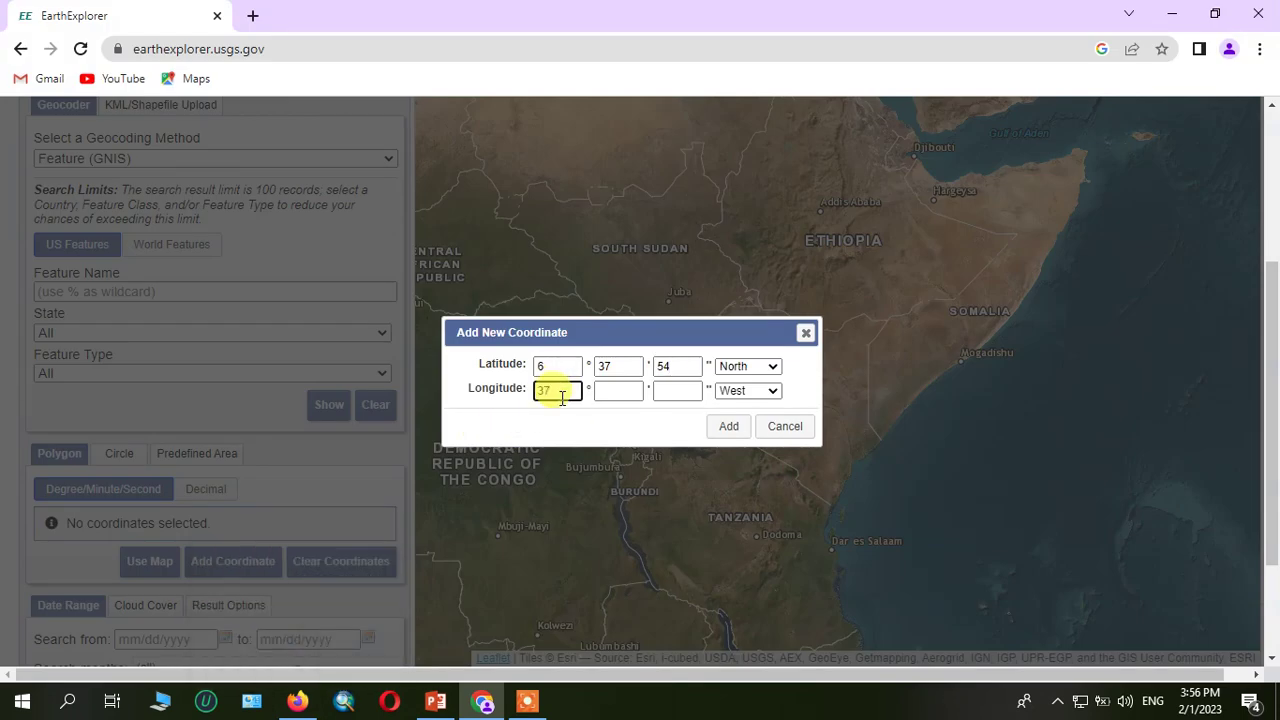
click(607, 390)
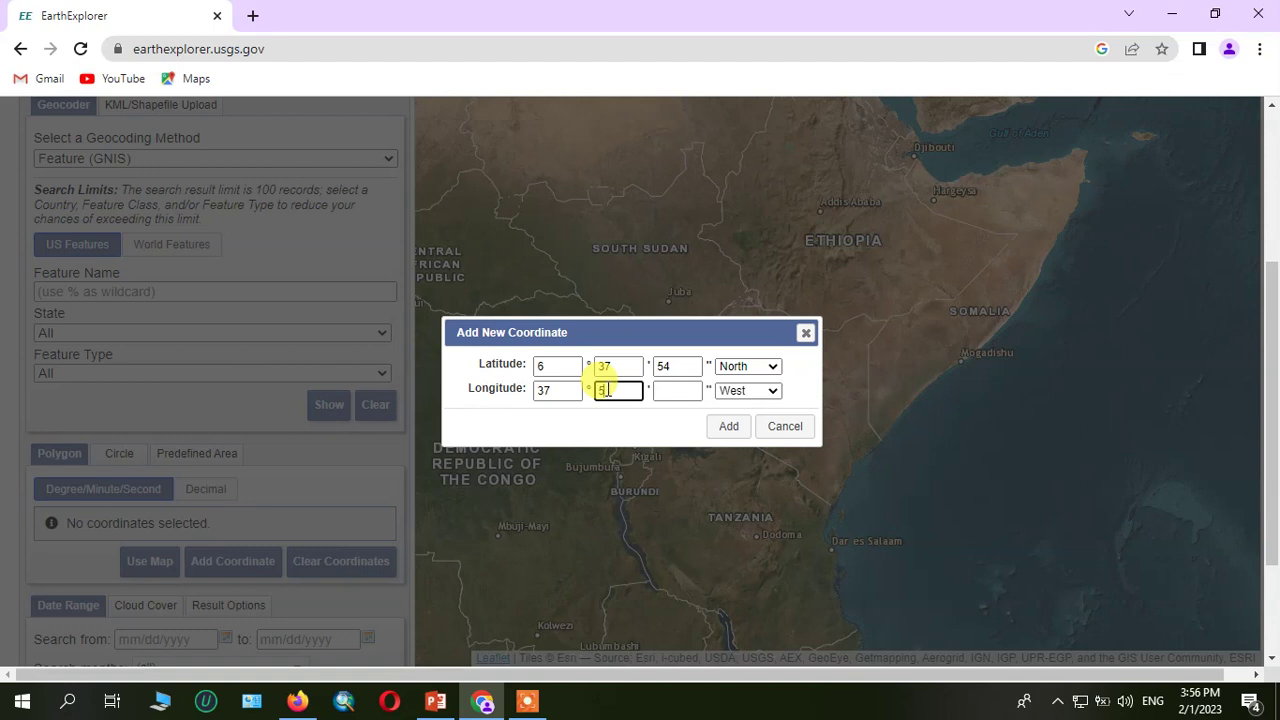
click(681, 390)
text(6)
mouse_move(297, 694)
click(286, 630)
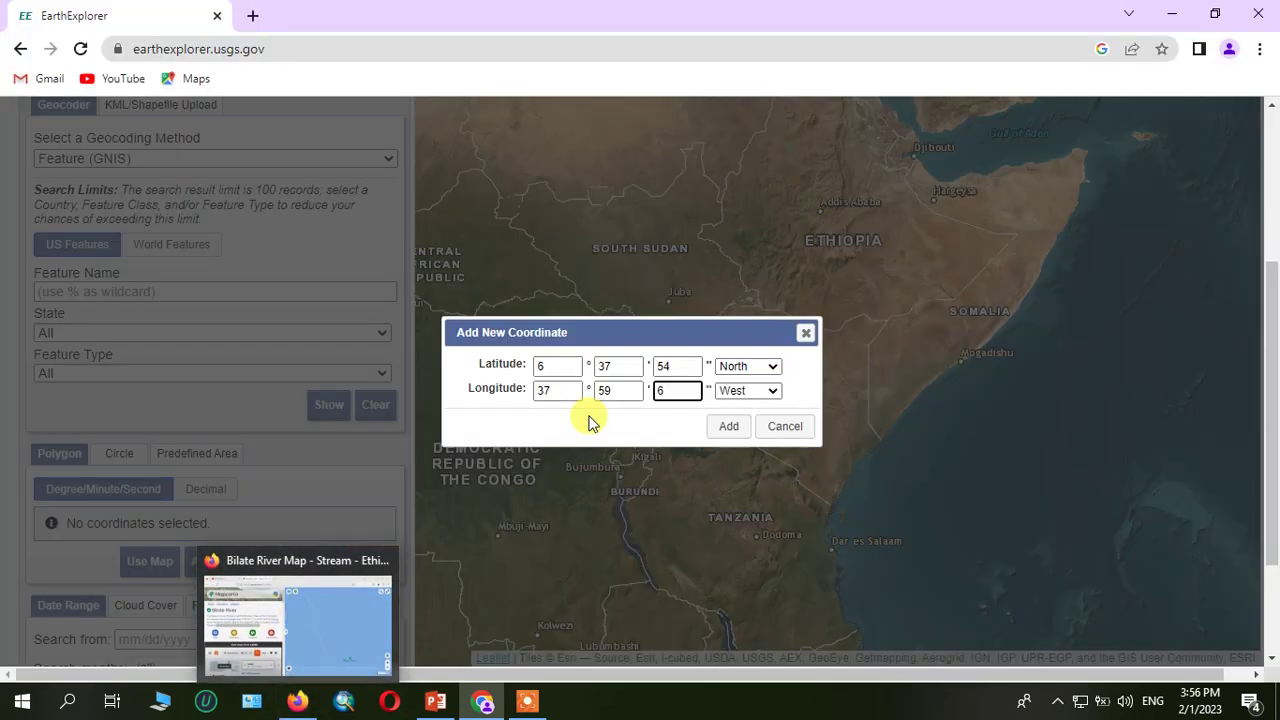
click(773, 392)
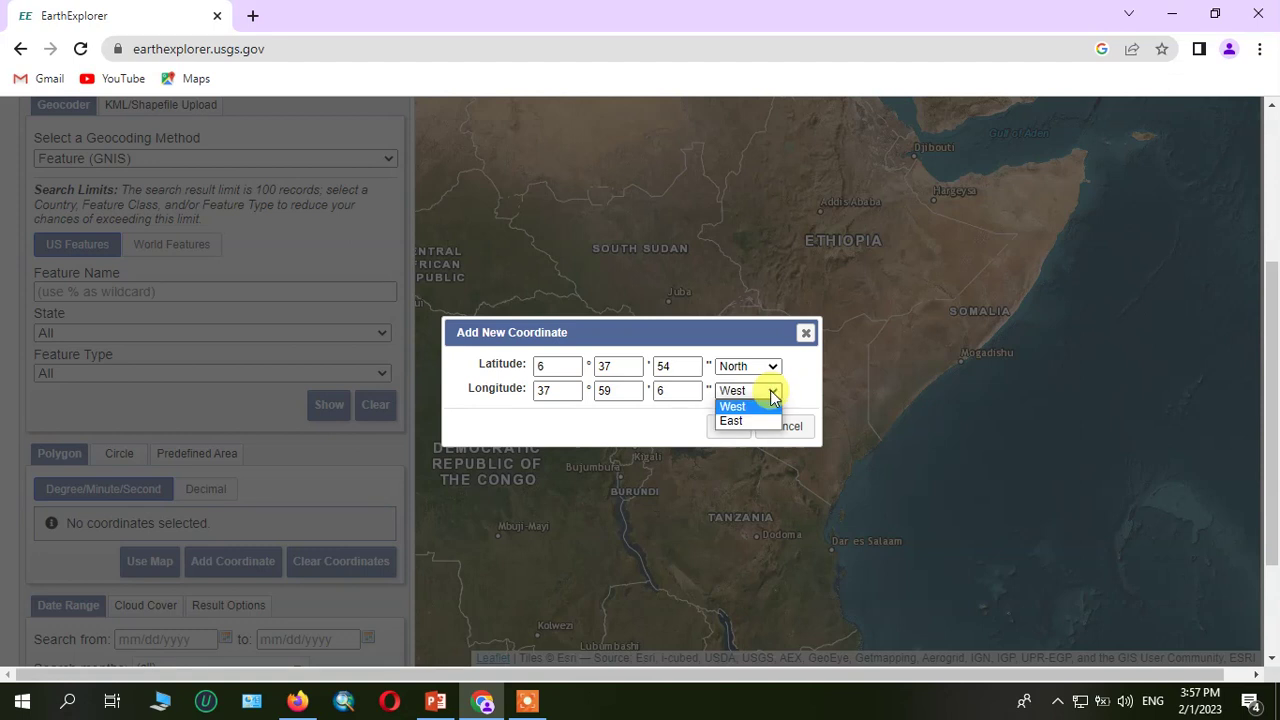
click(746, 424)
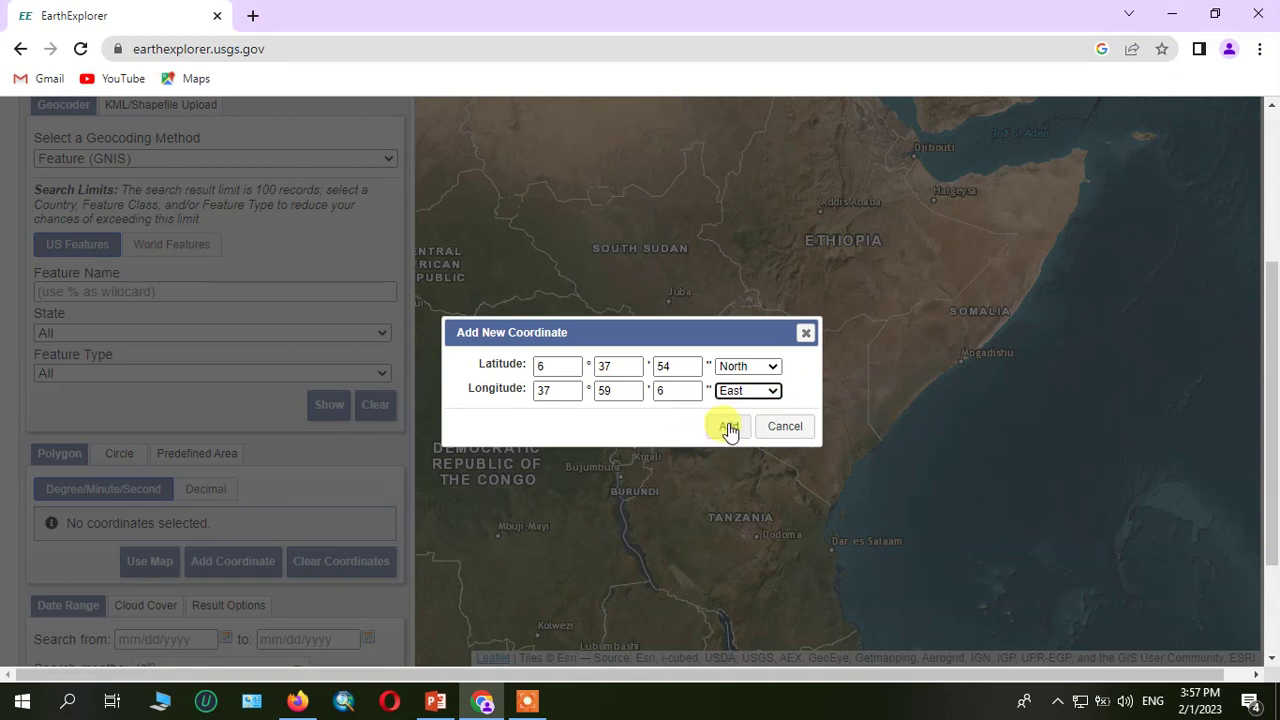
click(729, 428)
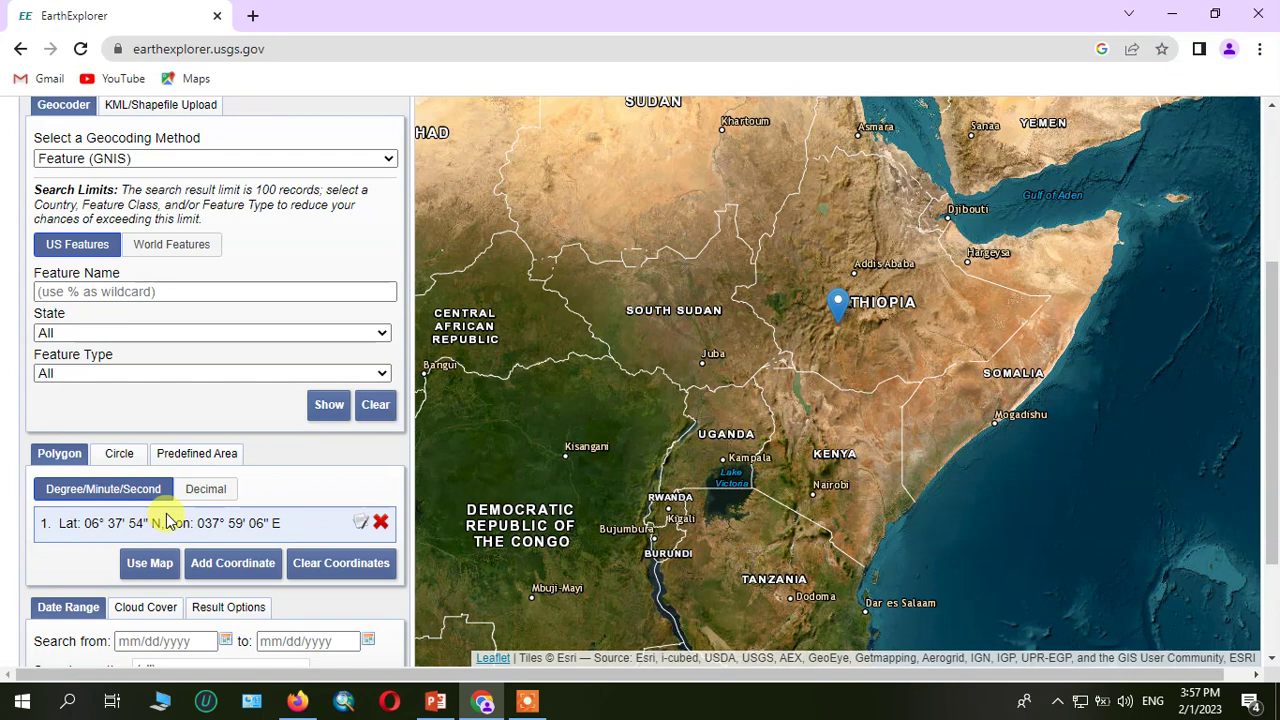
Tick SRTM 1 Arc-Second Global under Digital Elevation > SRTM in the Data Sets list
click(1272, 658)
scroll(1240, 655, down, 2)
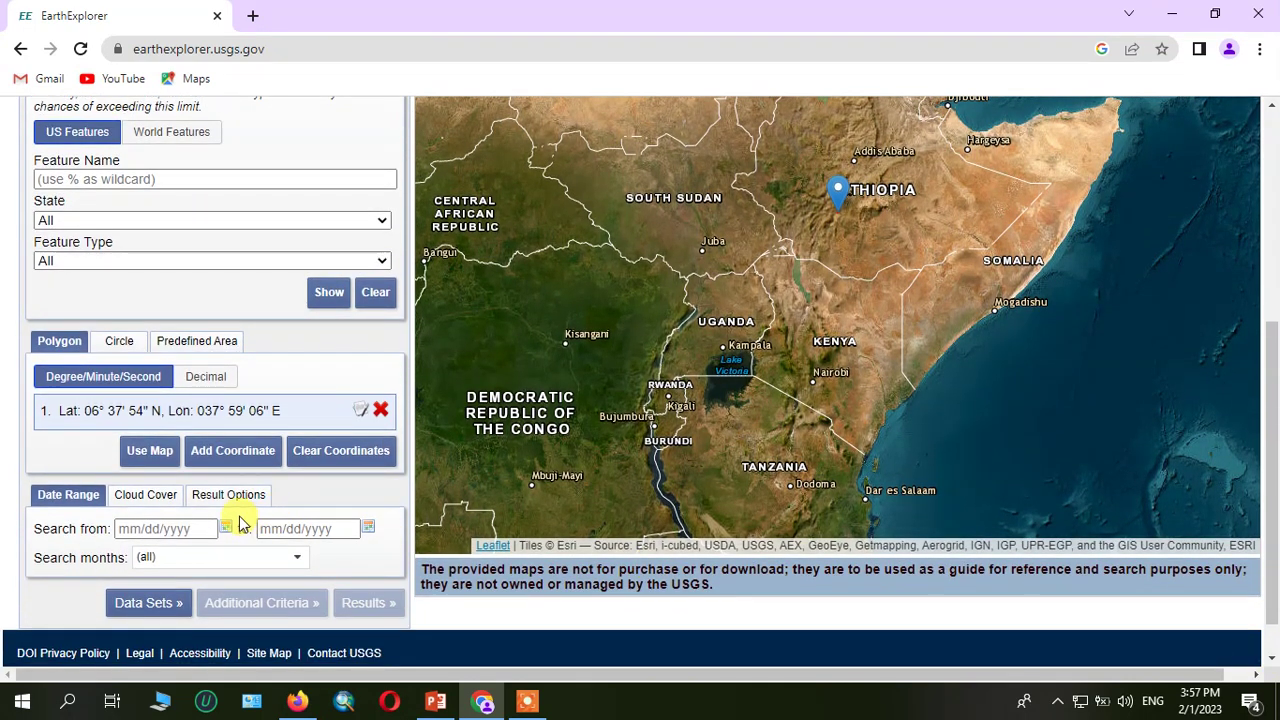
click(142, 602)
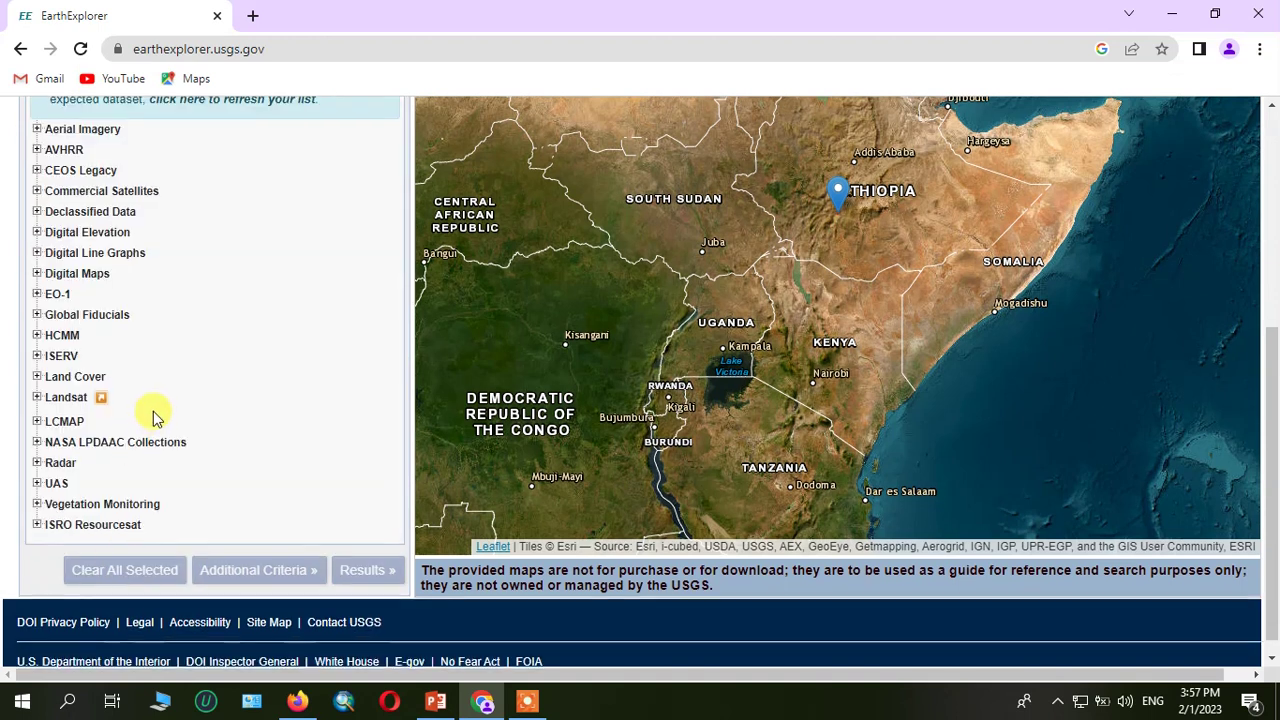
scroll(153, 412, up, 2)
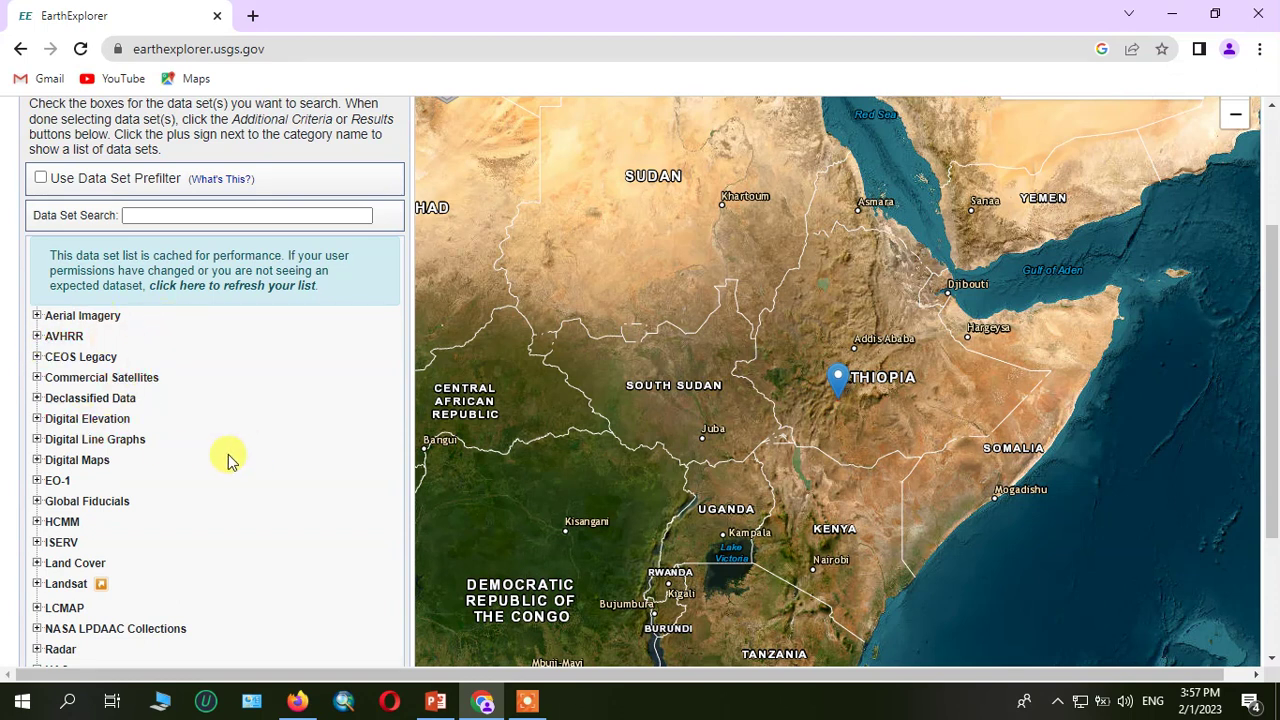
click(37, 419)
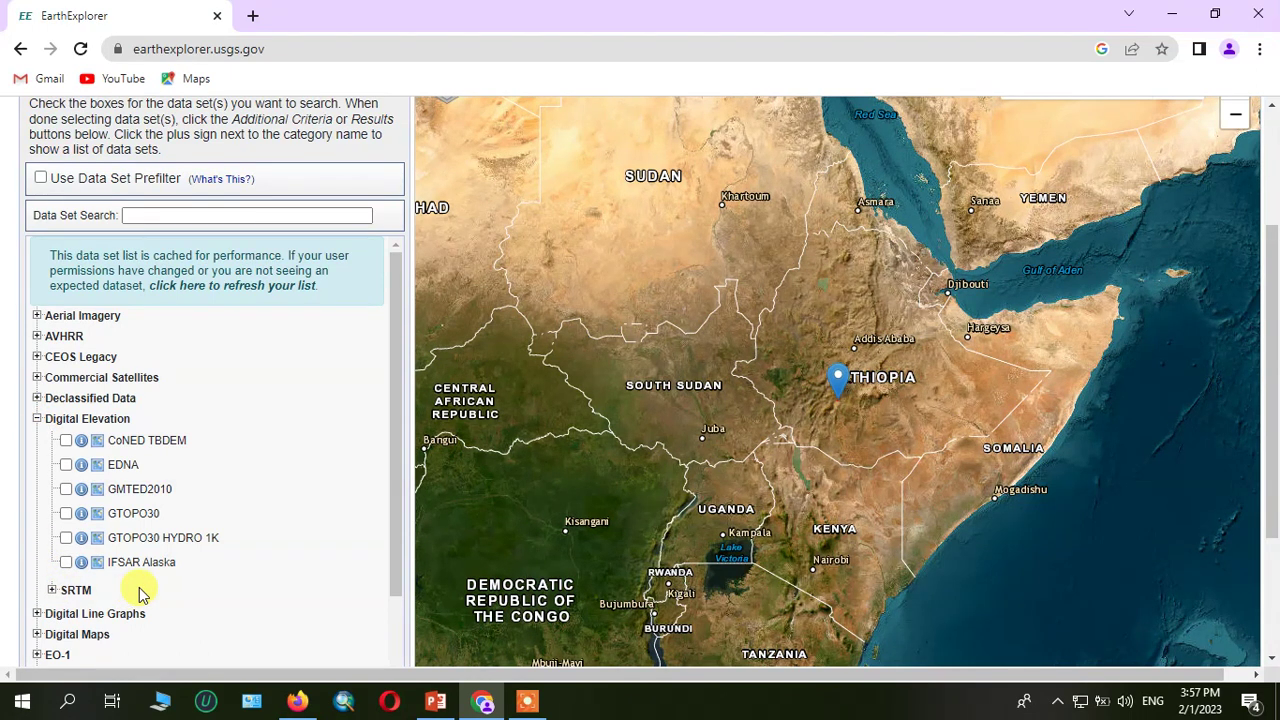
click(51, 591)
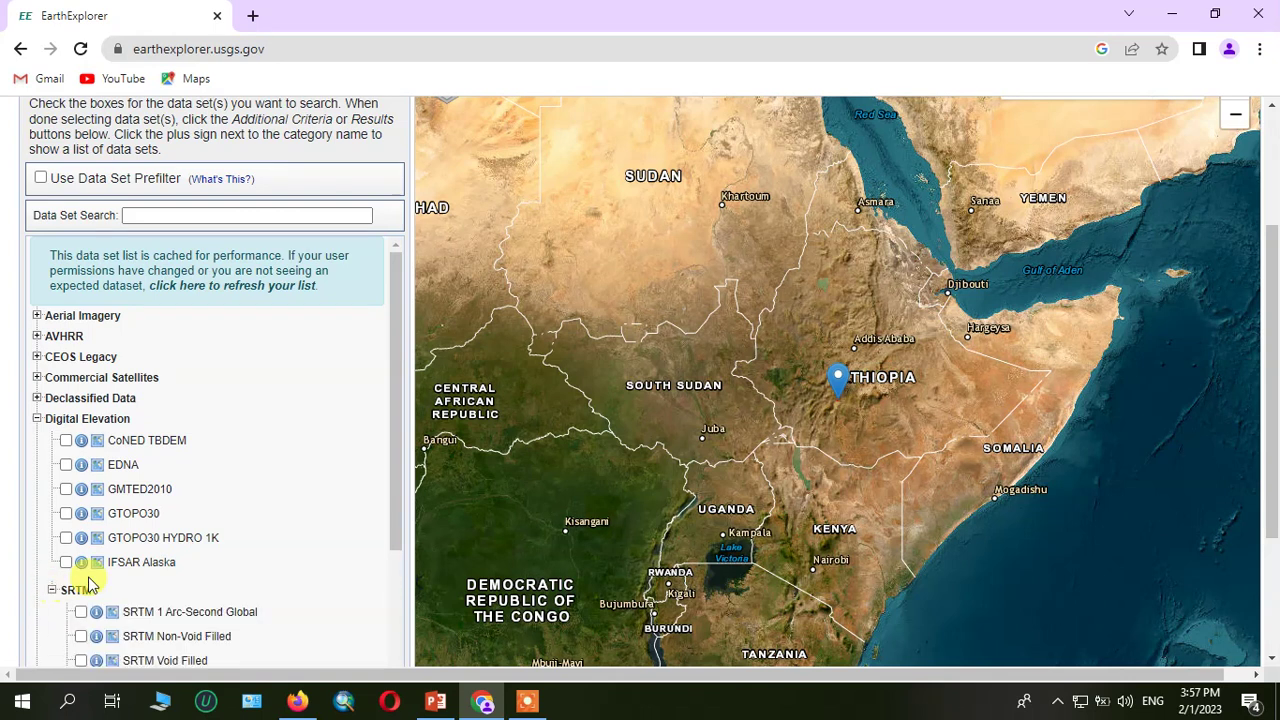
scroll(140, 550, down, 2)
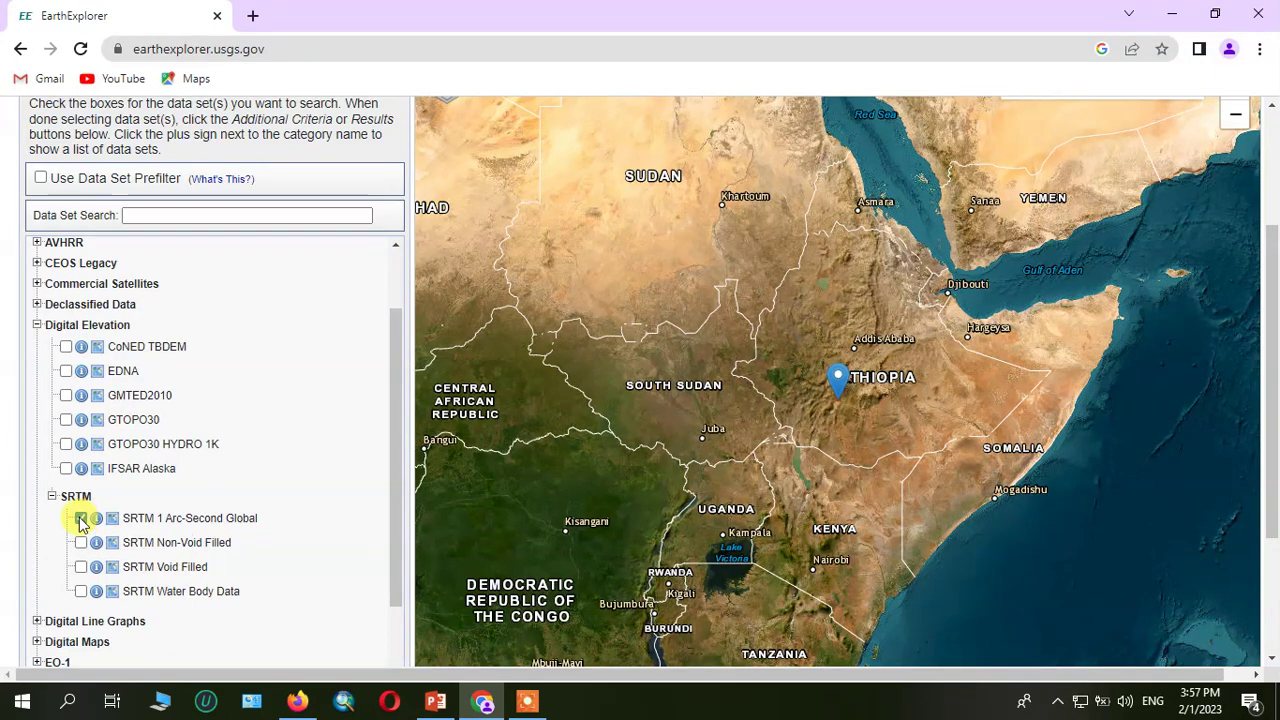
click(81, 518)
scroll(185, 470, down, 4)
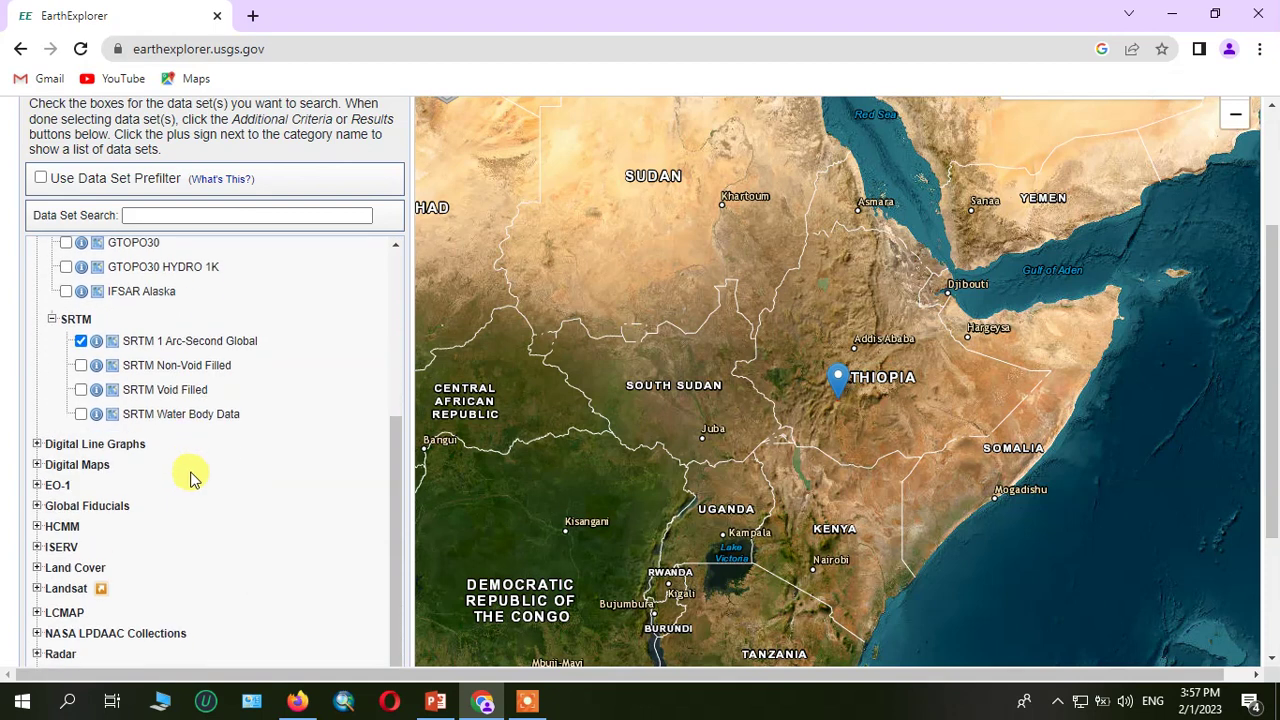
scroll(193, 478, down, 4)
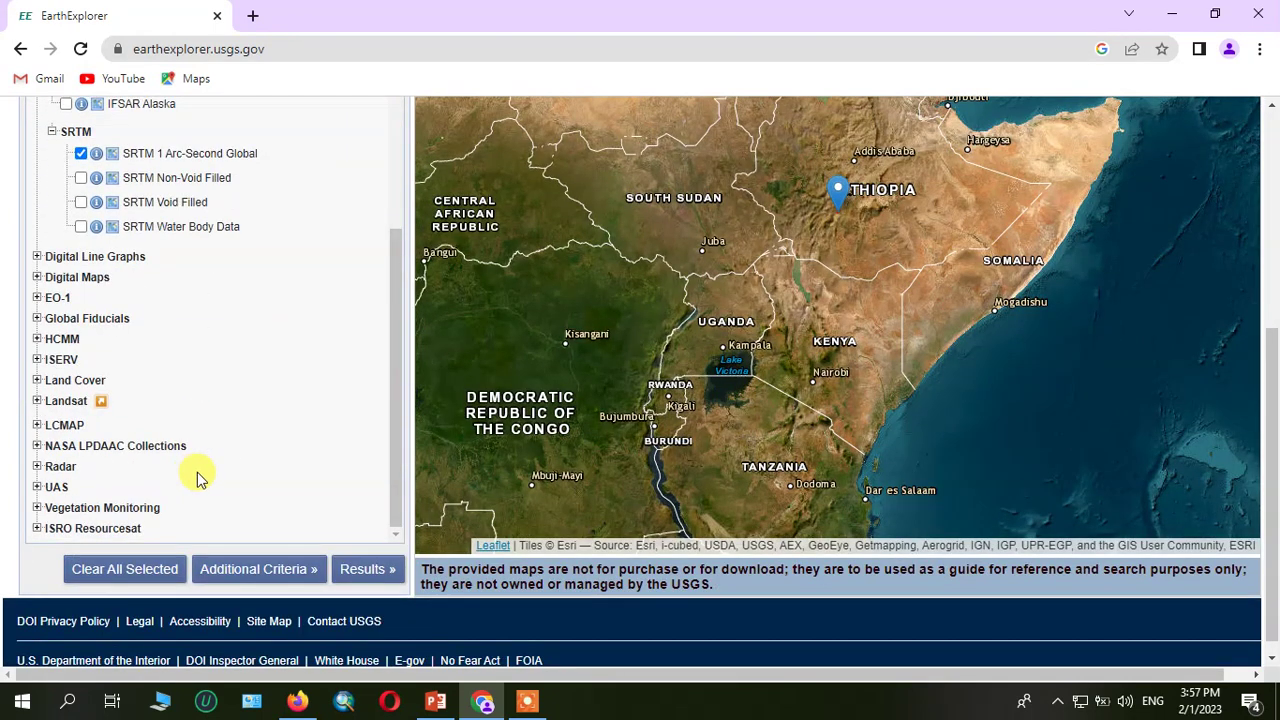
Run the search and overlay tile SRTM1N06E037V3's footprint and grayscale preview on the map
click(366, 570)
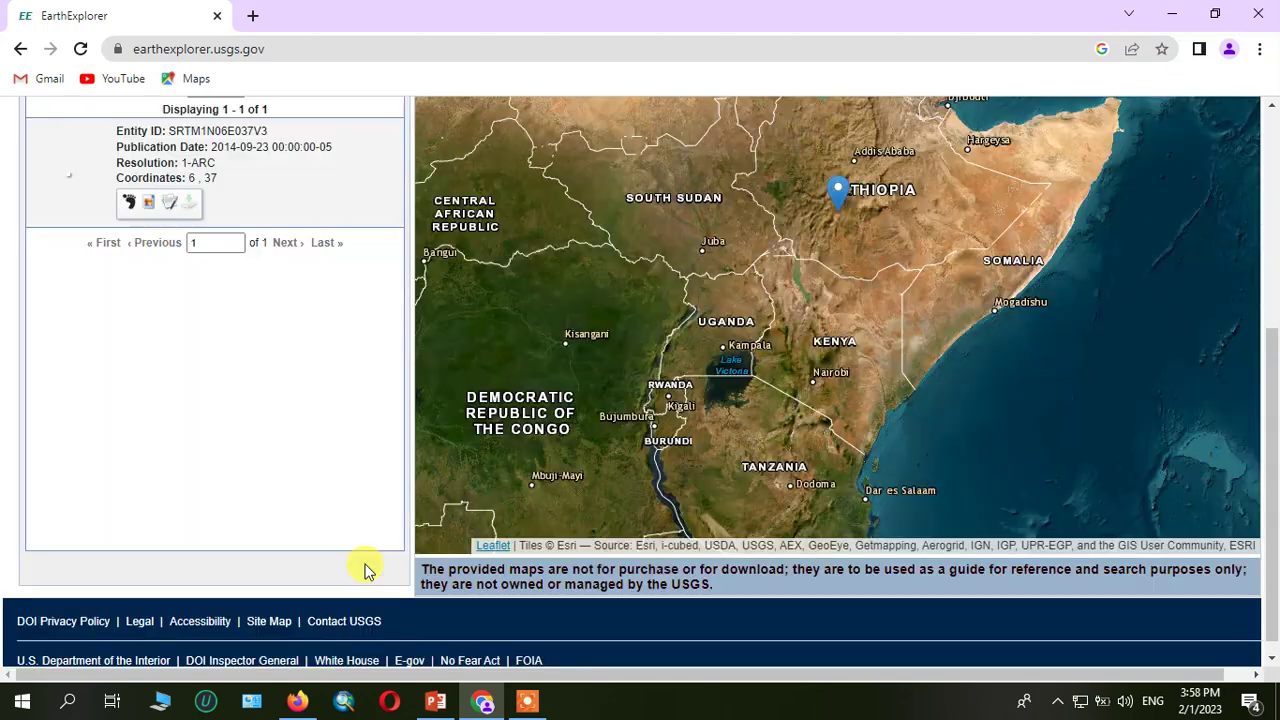
scroll(180, 368, up, 2)
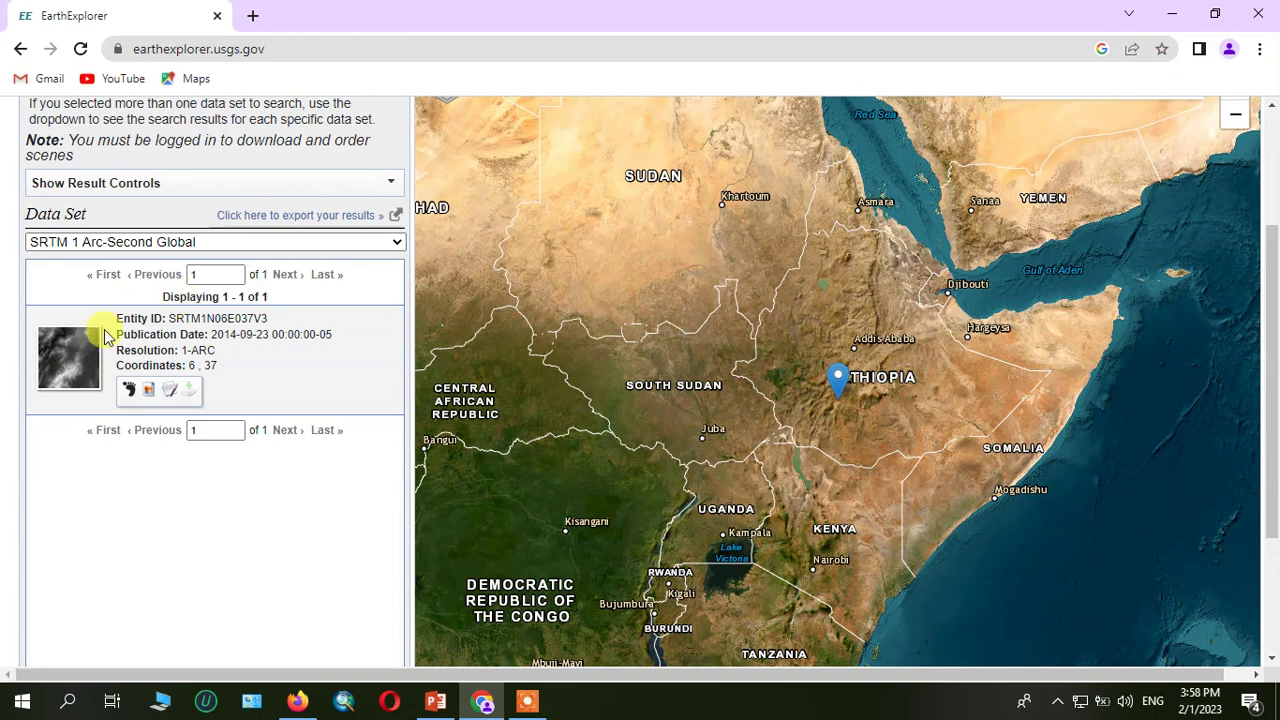
click(130, 391)
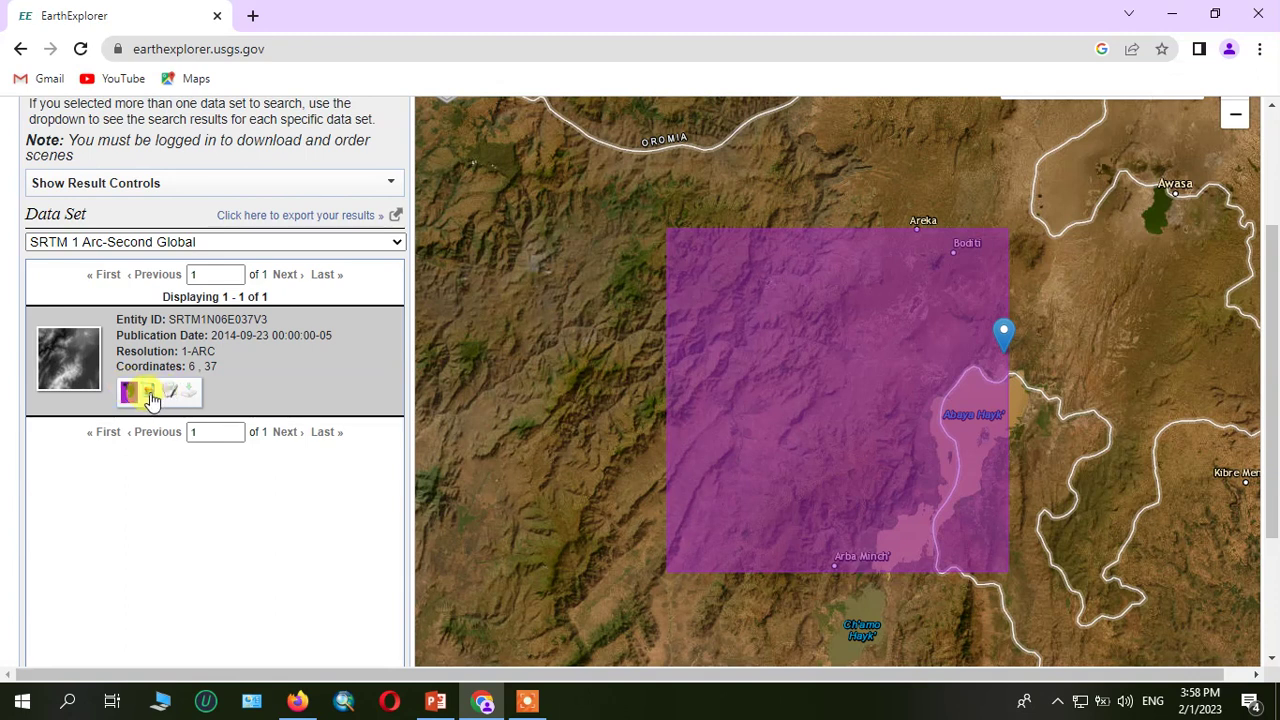
click(150, 398)
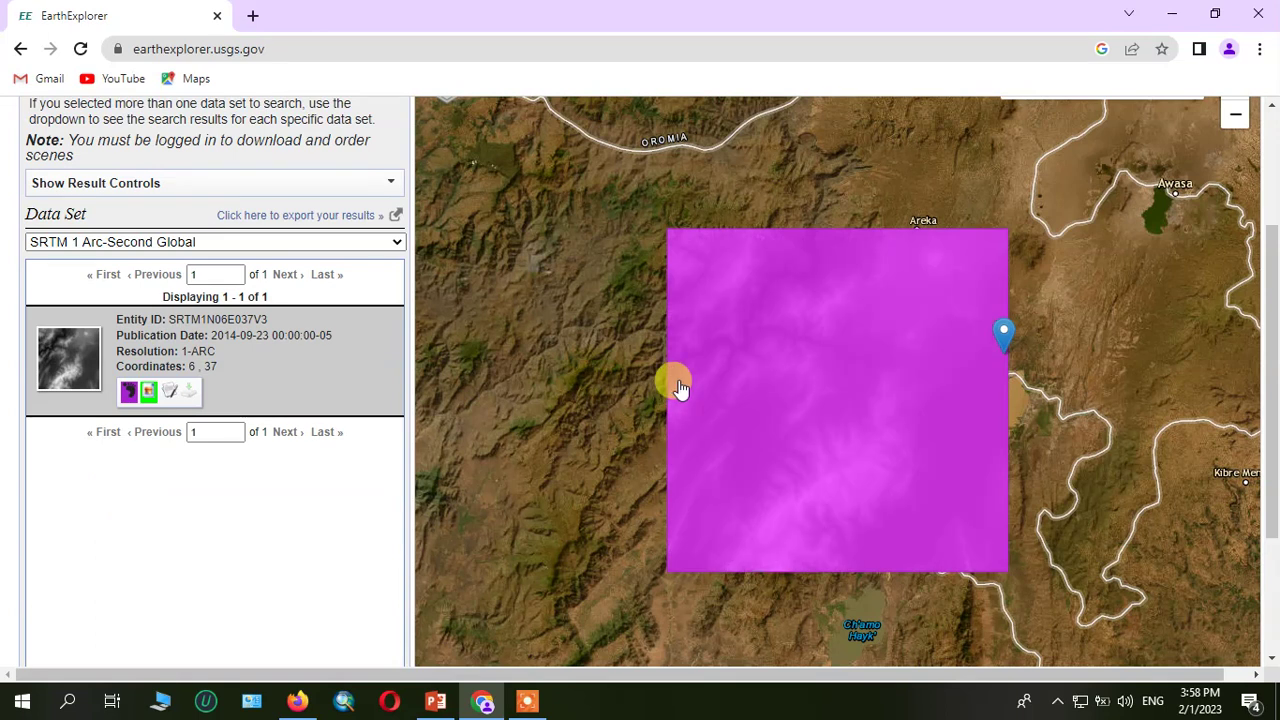
scroll(709, 392, up, 2)
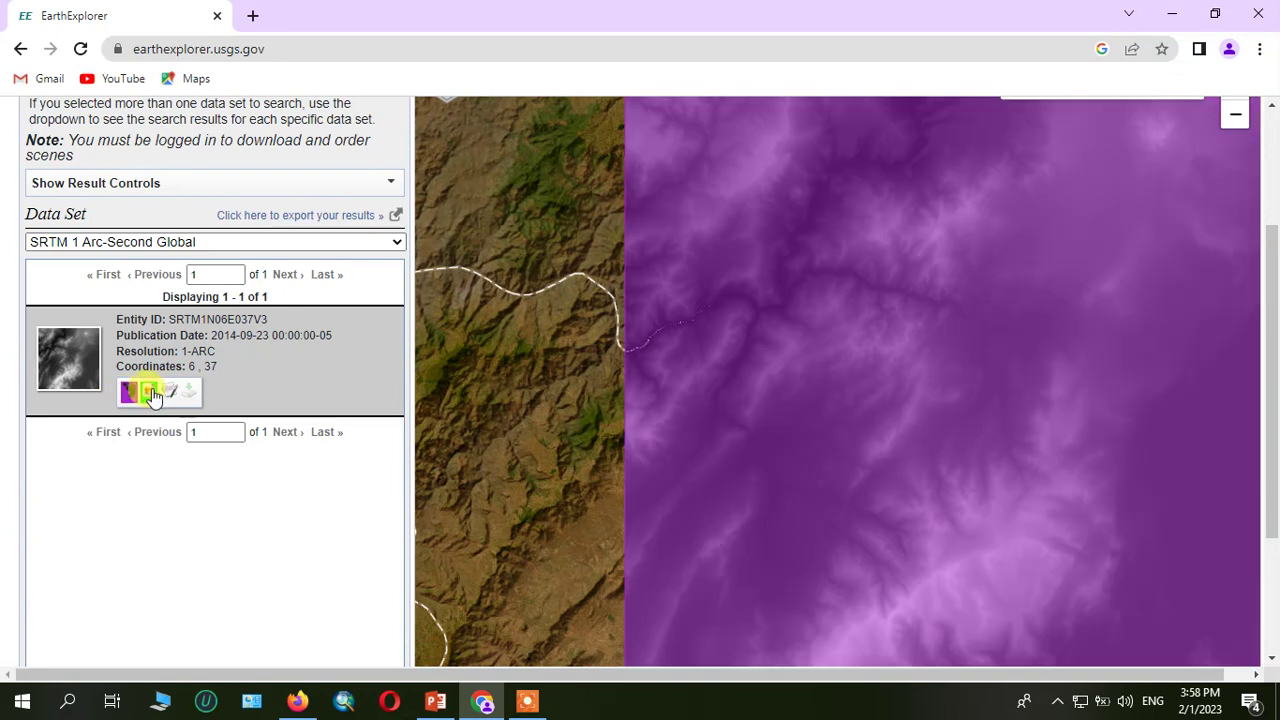
click(149, 392)
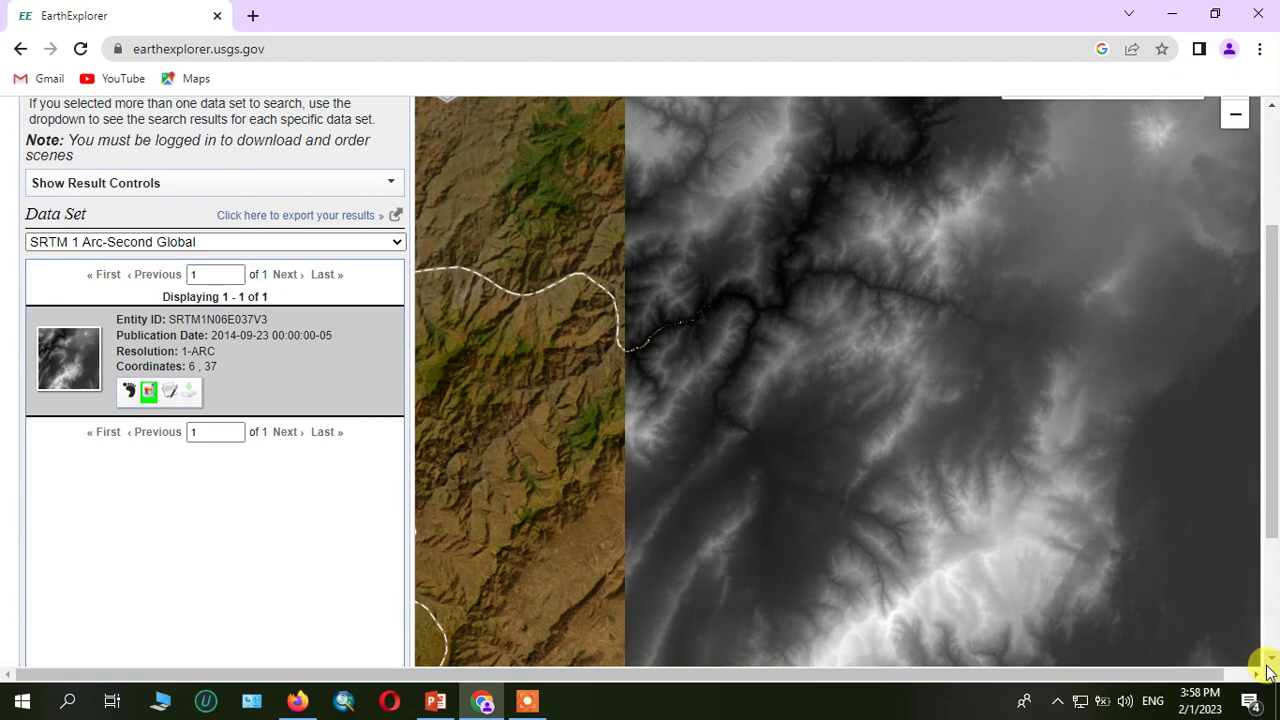
scroll(1266, 665, down, 3)
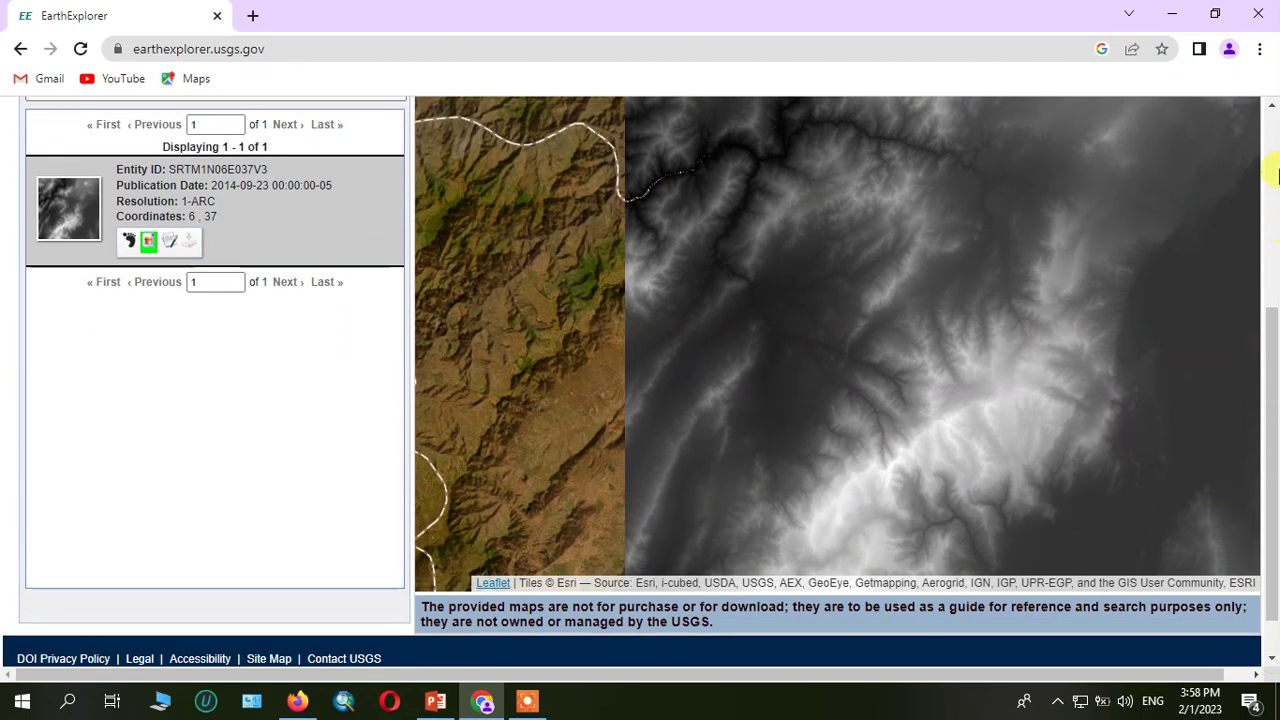
scroll(1272, 105, up, 3)
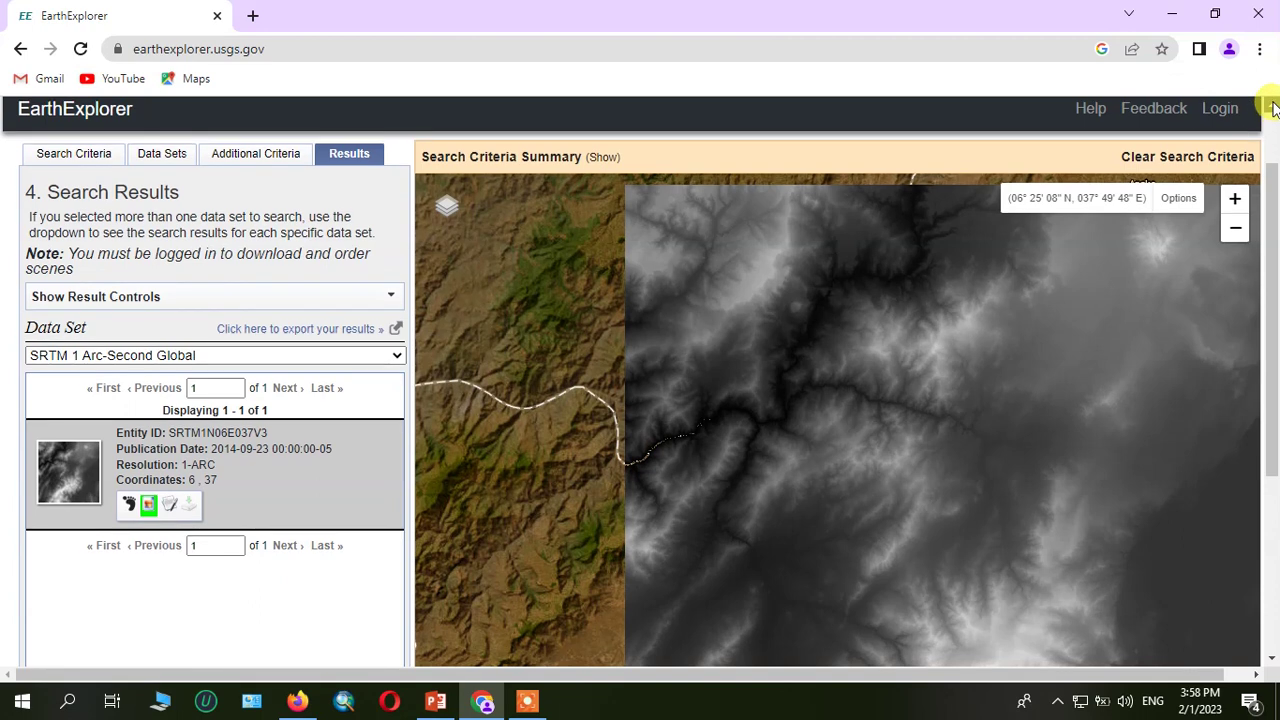
Sign in to EarthExplorer through the EROS Registration System login page
scroll(1272, 105, up, 1)
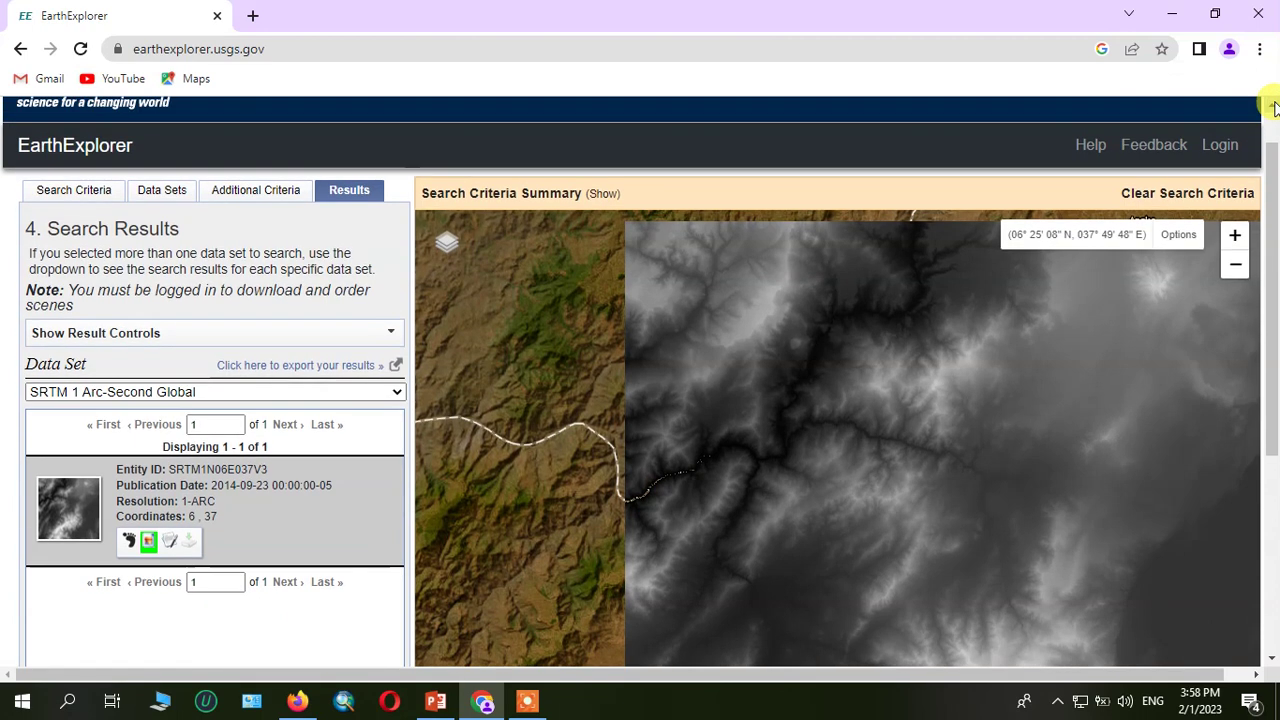
click(1220, 146)
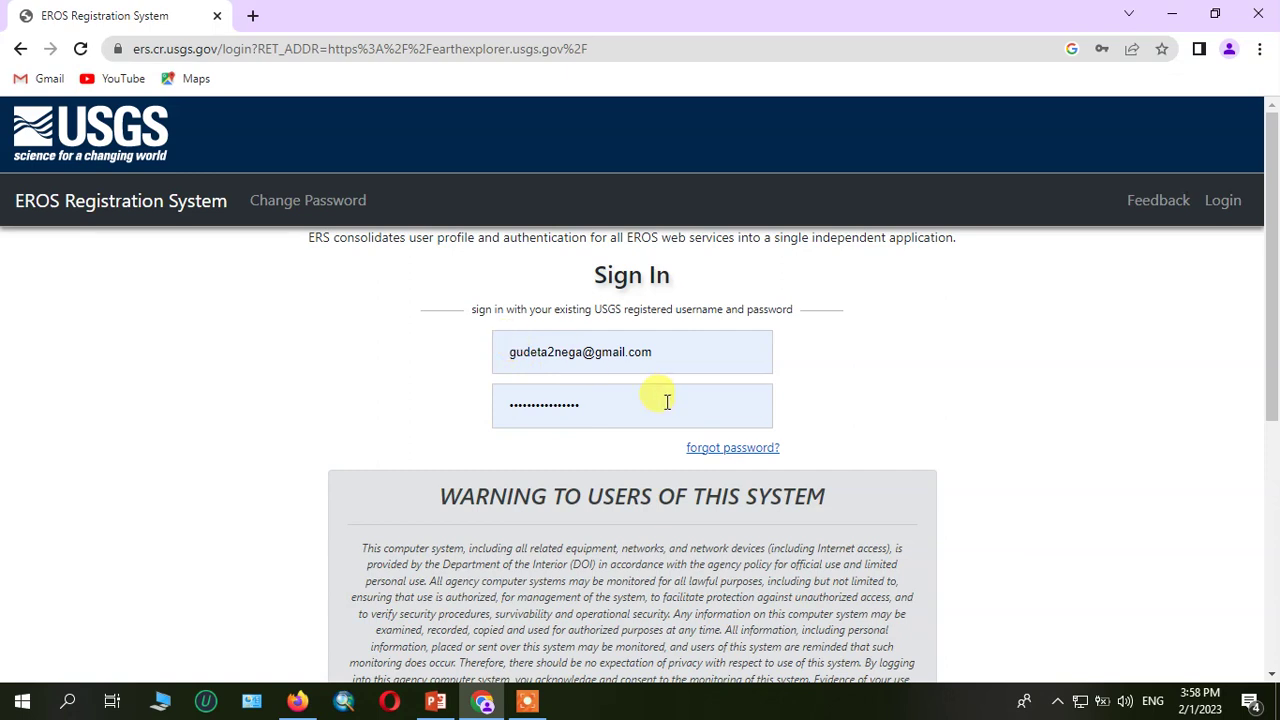
scroll(608, 410, down, 5)
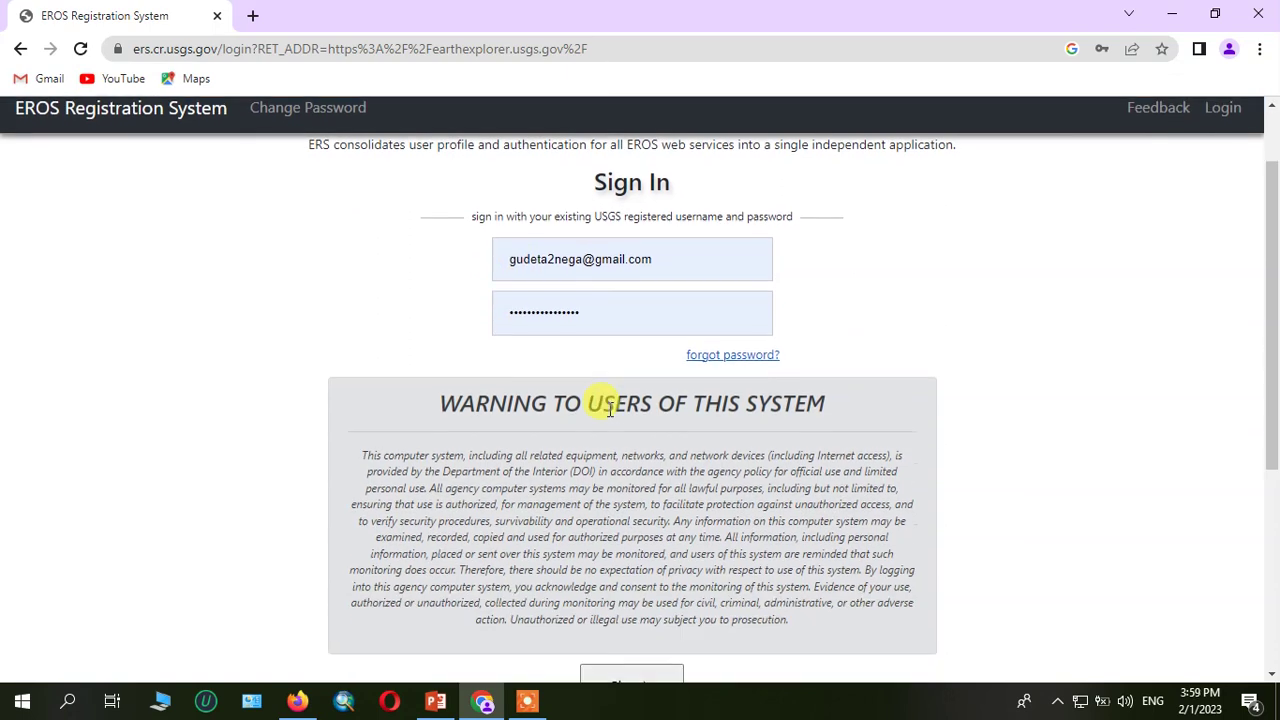
click(629, 322)
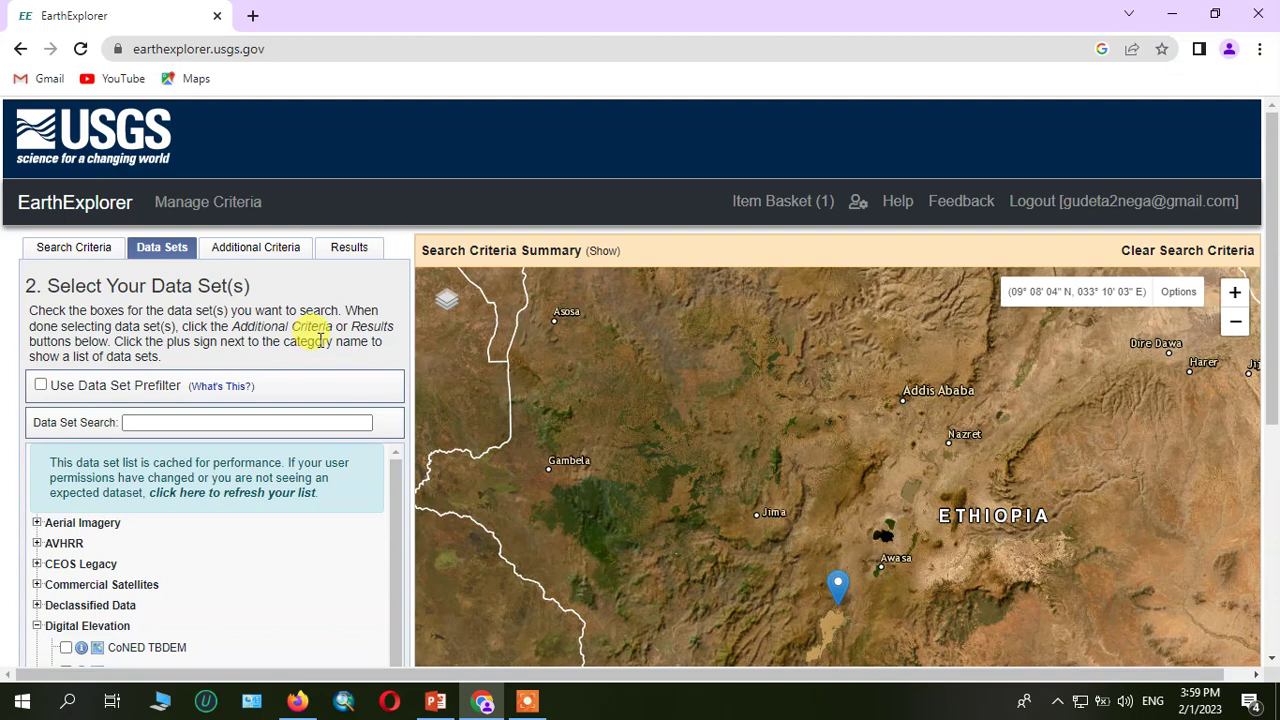
Show the SRTM 1 Arc-Second Global results and open the tile's download options
scroll(322, 340, down, 4)
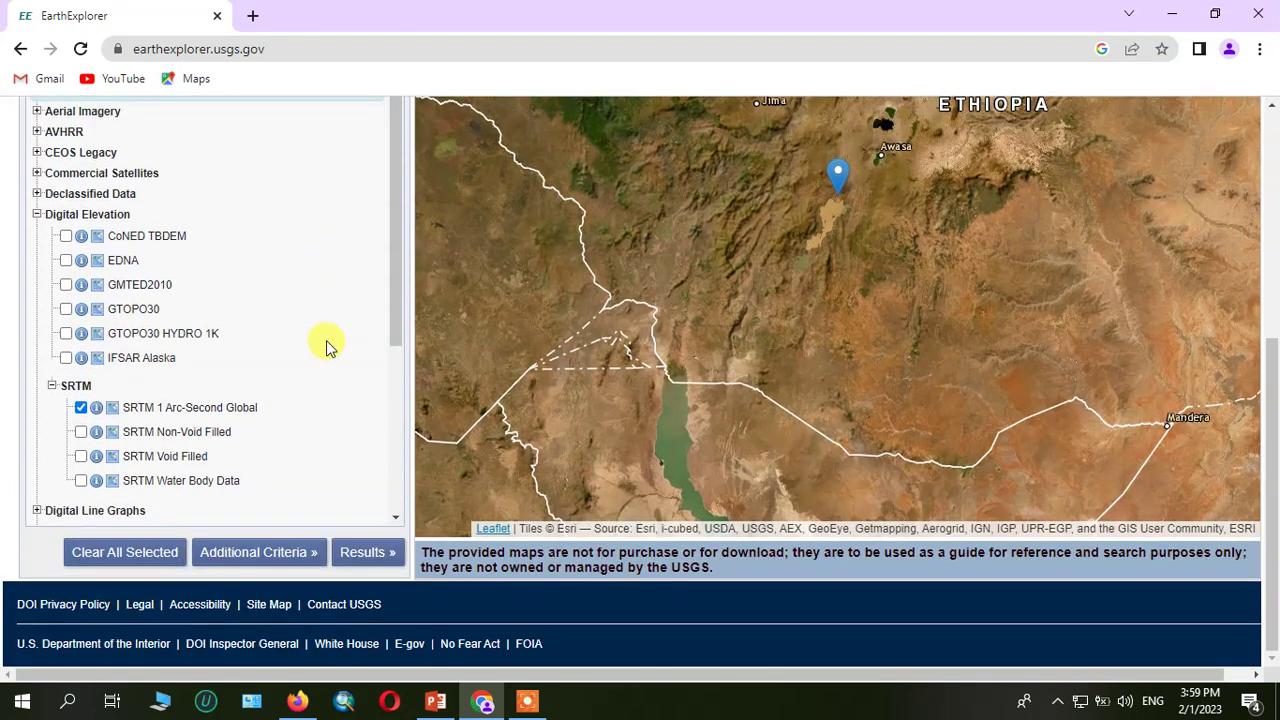
click(357, 551)
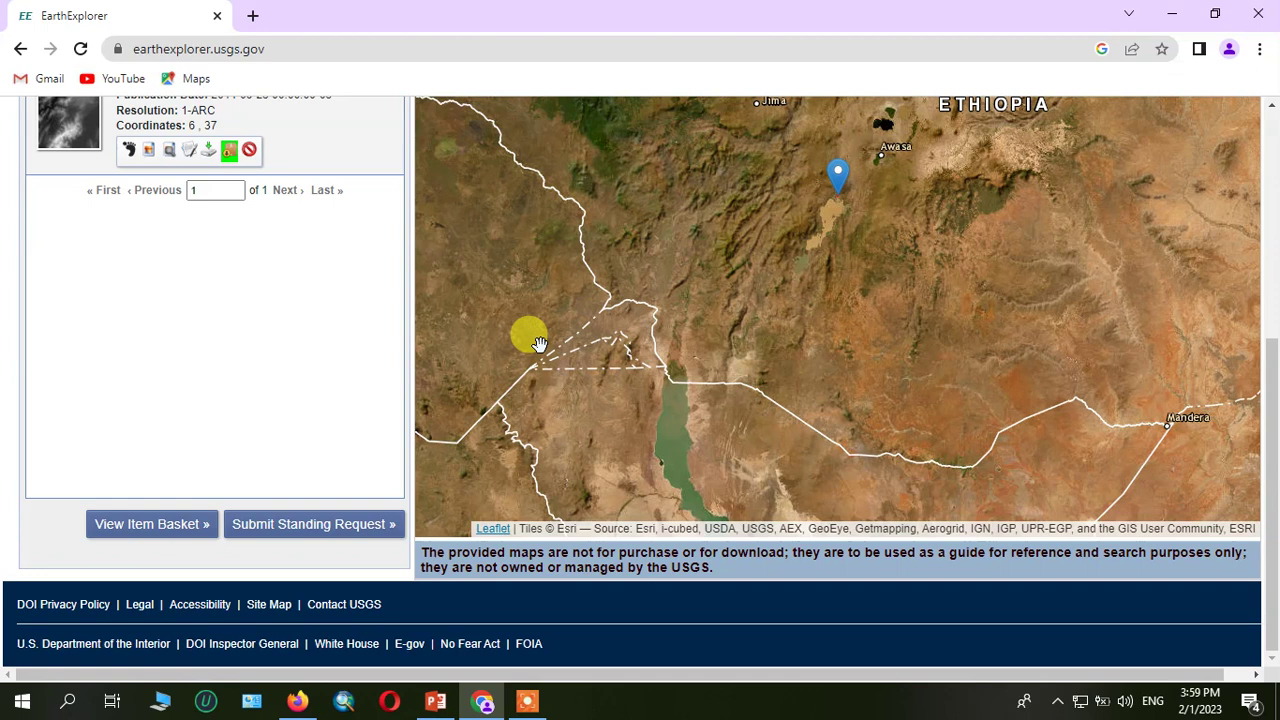
scroll(284, 334, up, 1)
scroll(284, 334, up, 1)
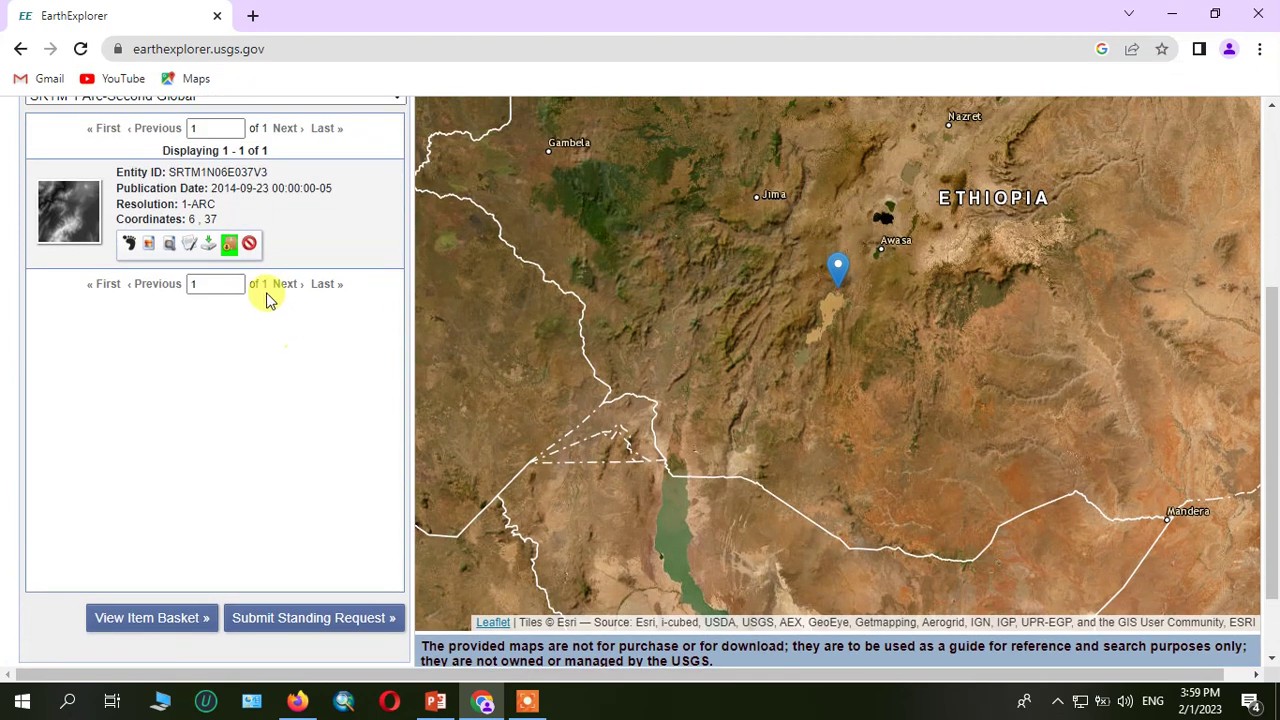
click(207, 245)
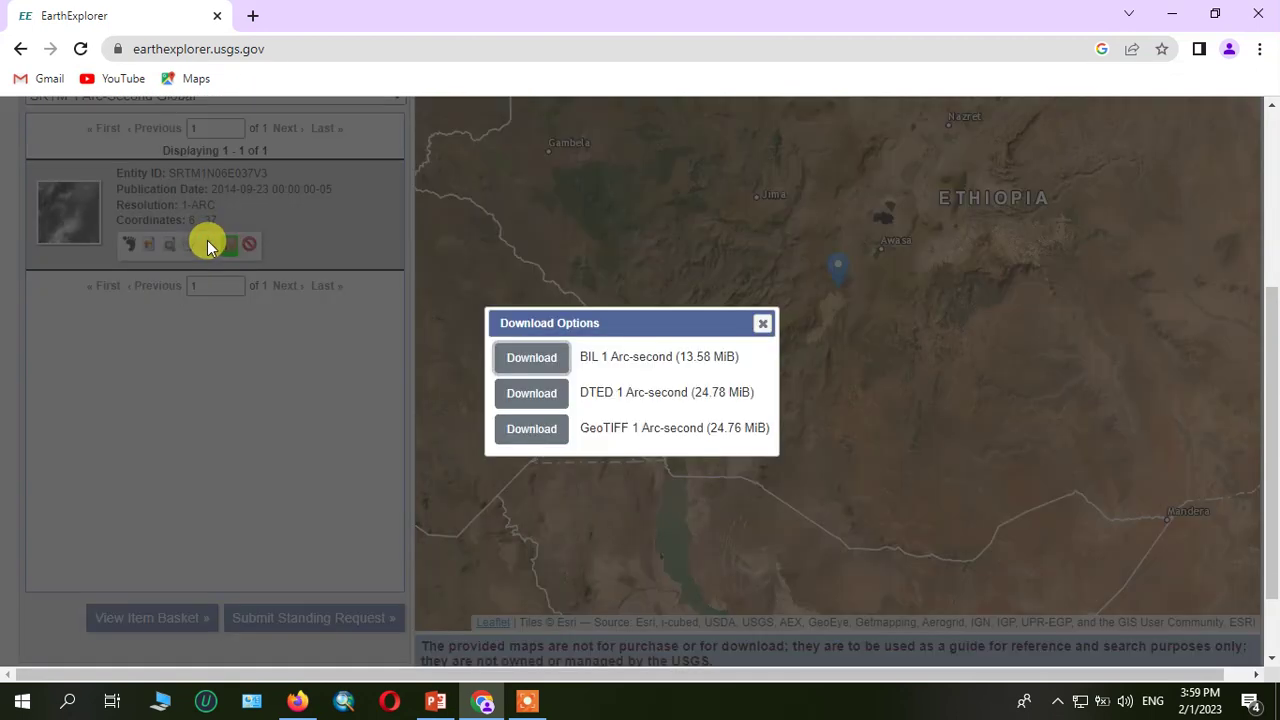
Download the tile's BIL, DTED and GeoTIFF 1 Arc-second files
click(527, 360)
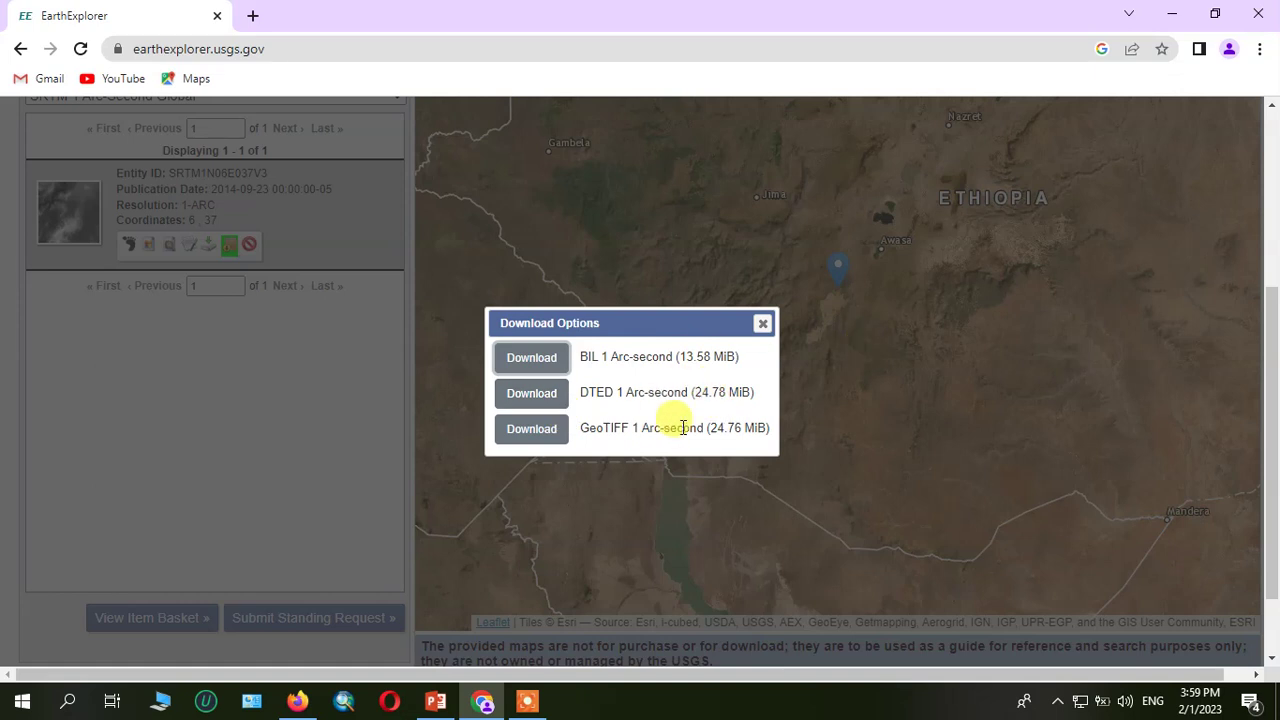
click(531, 358)
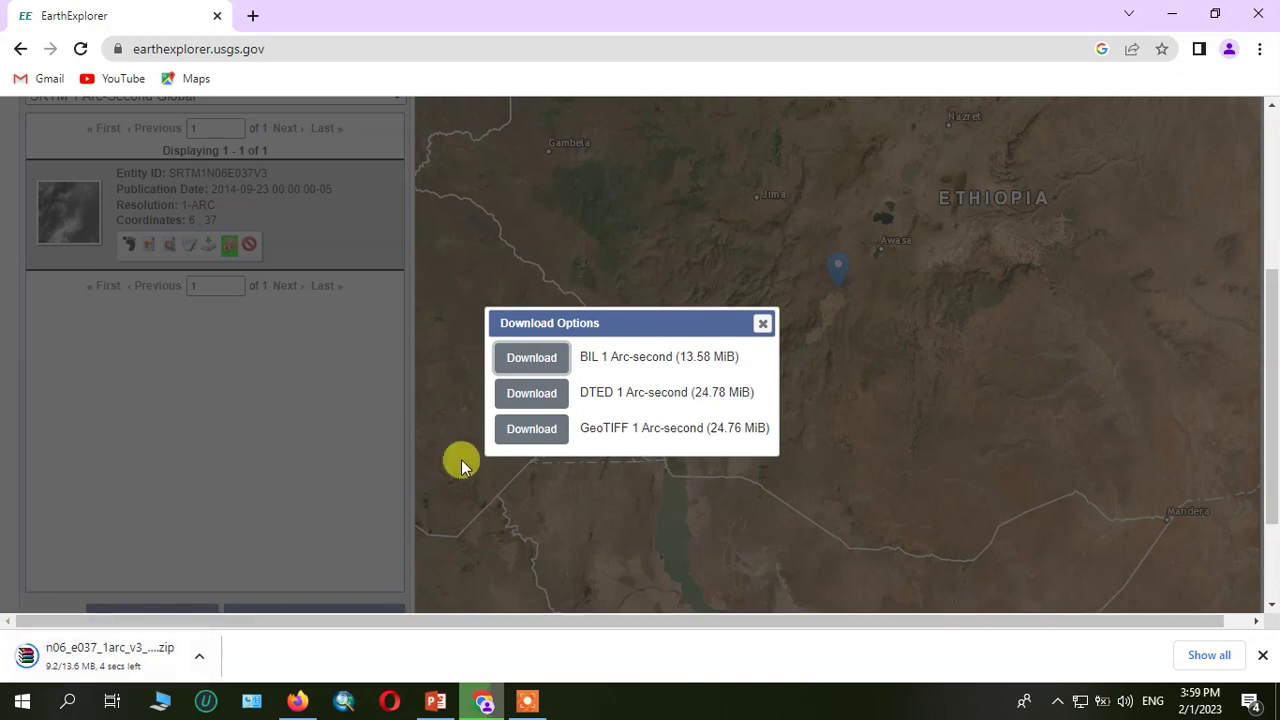
click(531, 394)
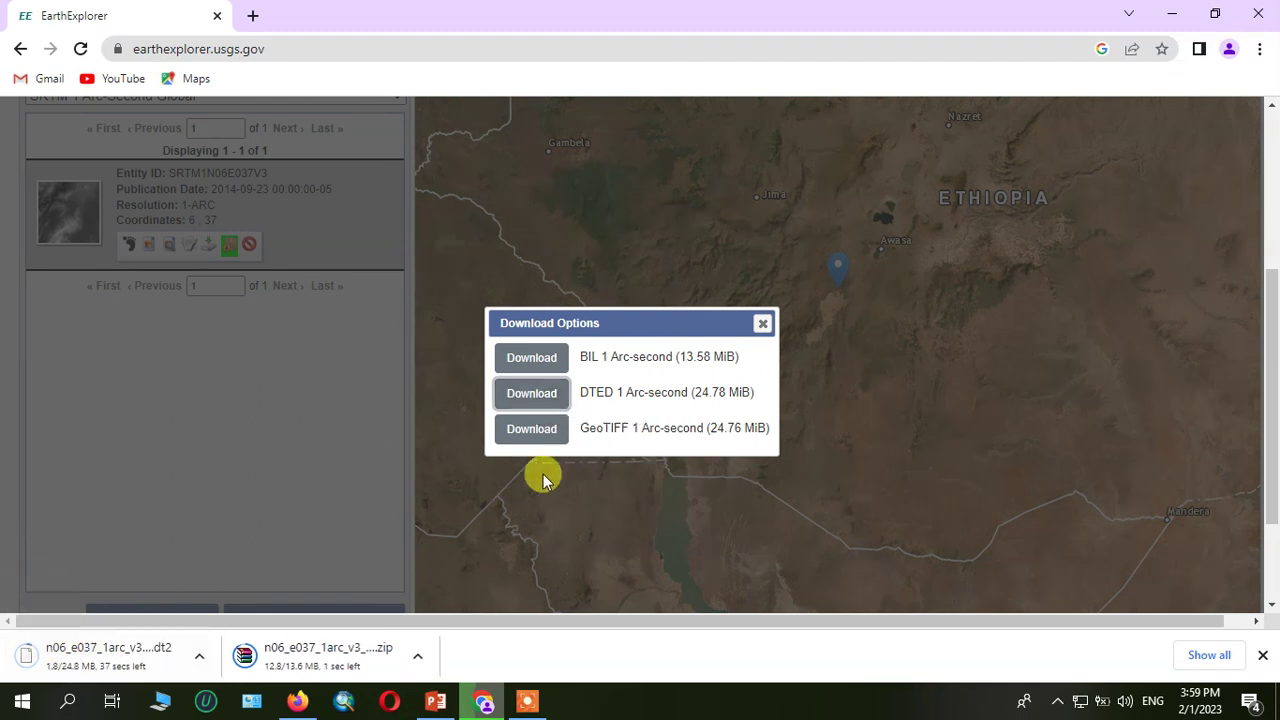
click(540, 437)
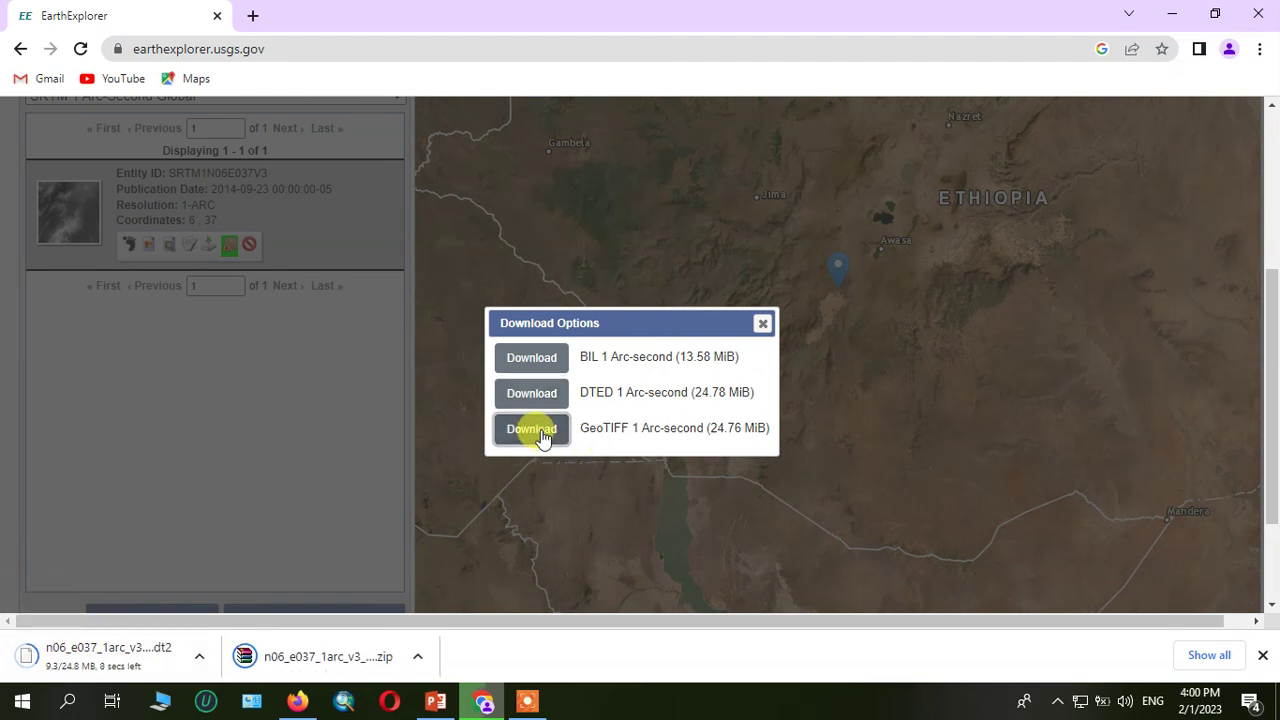
click(540, 437)
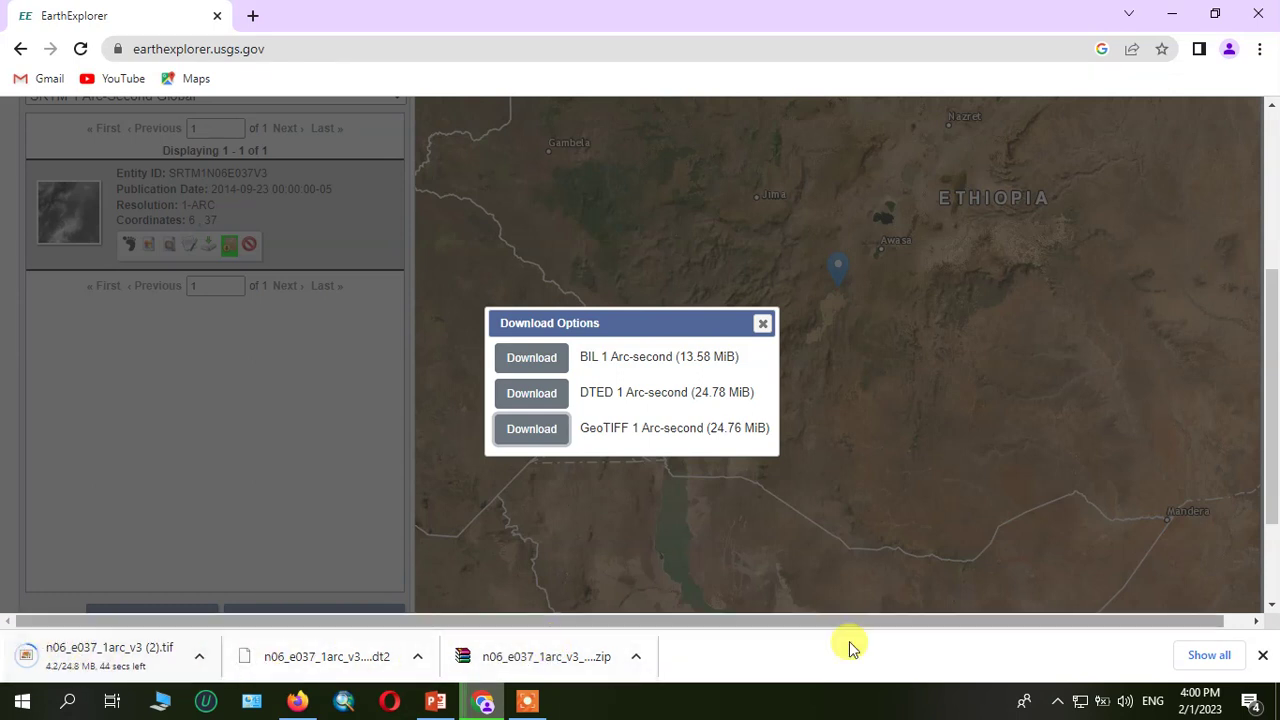
scroll(1258, 602, down, 2)
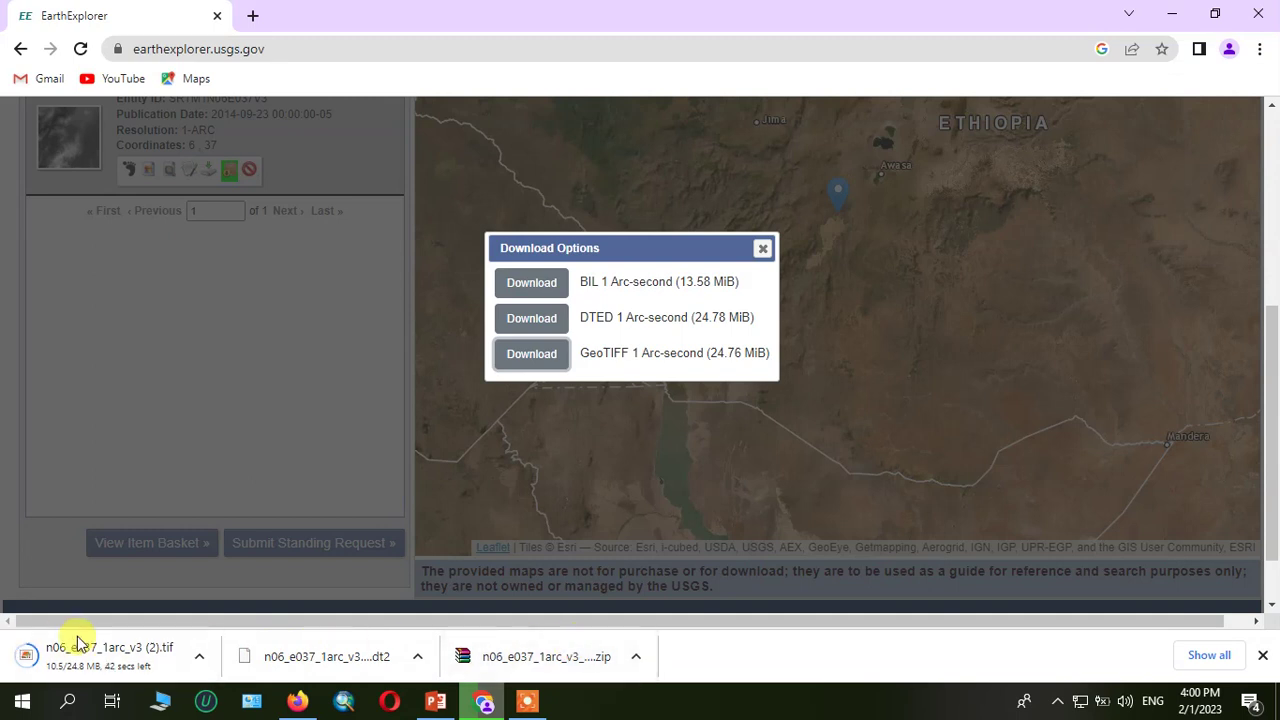
mouse_move(527, 701)
click(523, 634)
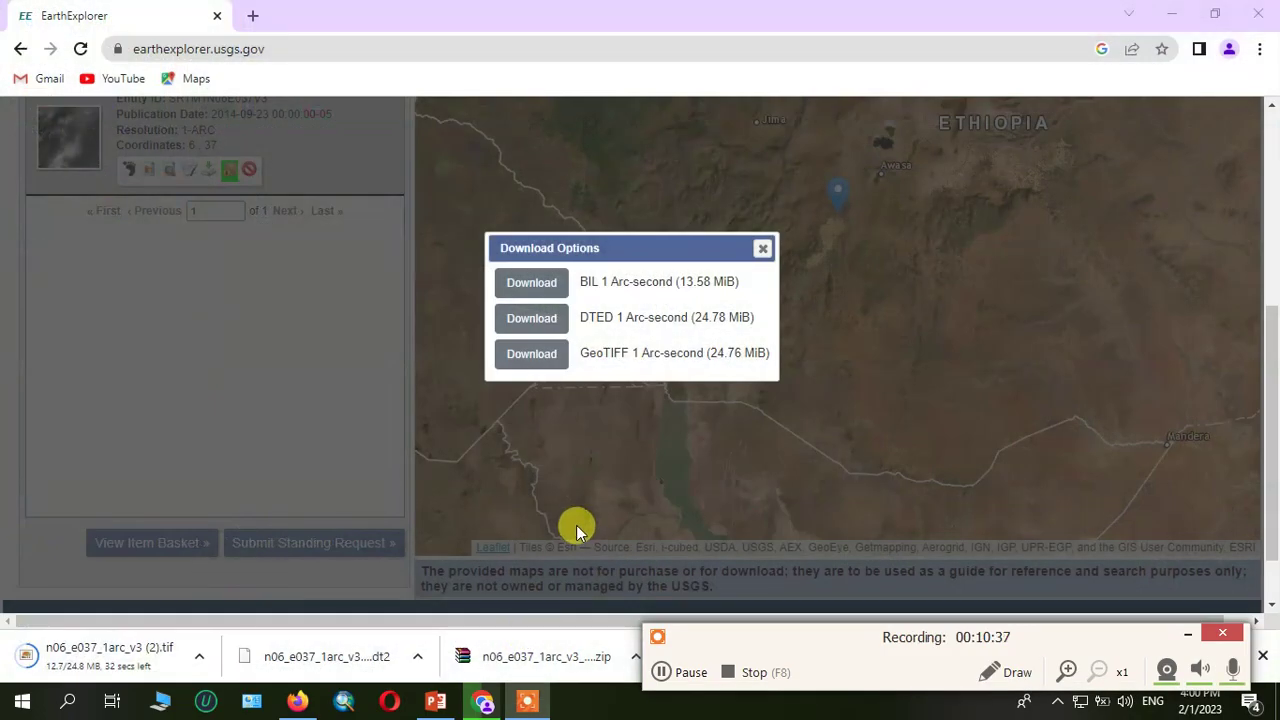
Bring the PowerPoint presentation to the front and select slide 10, the Thank You slide
mouse_move(438, 700)
click(444, 652)
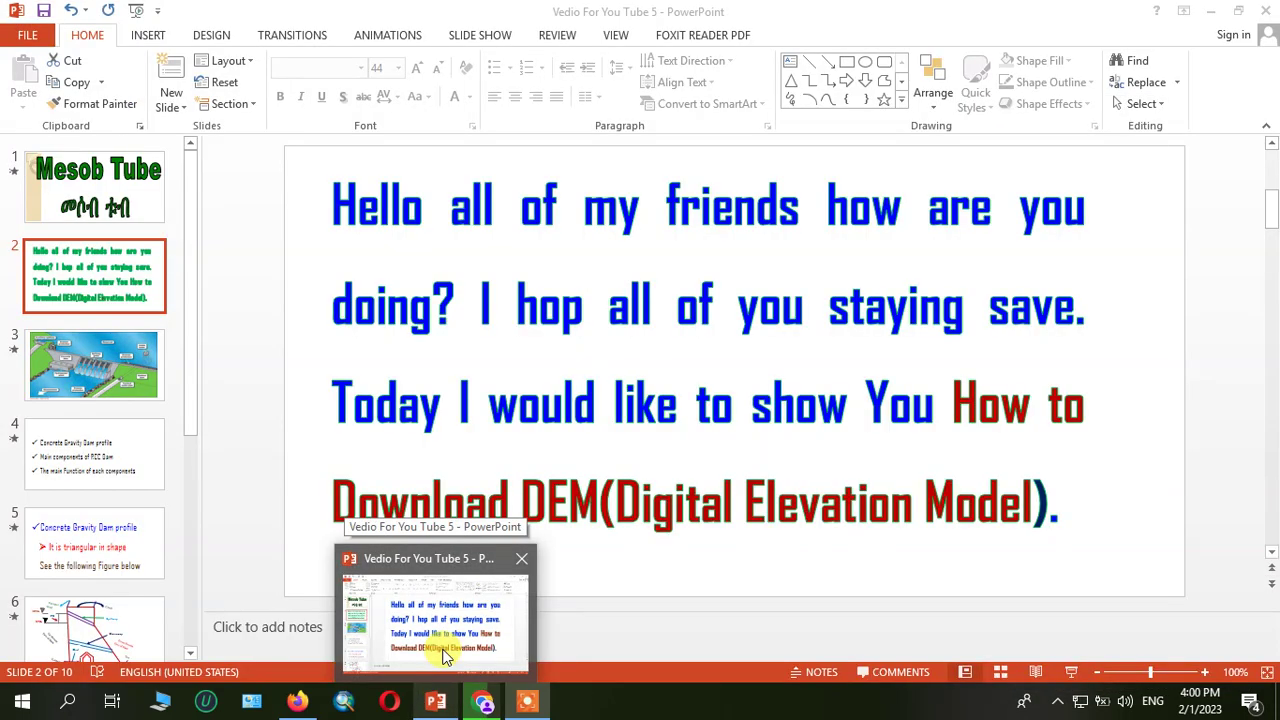
click(444, 652)
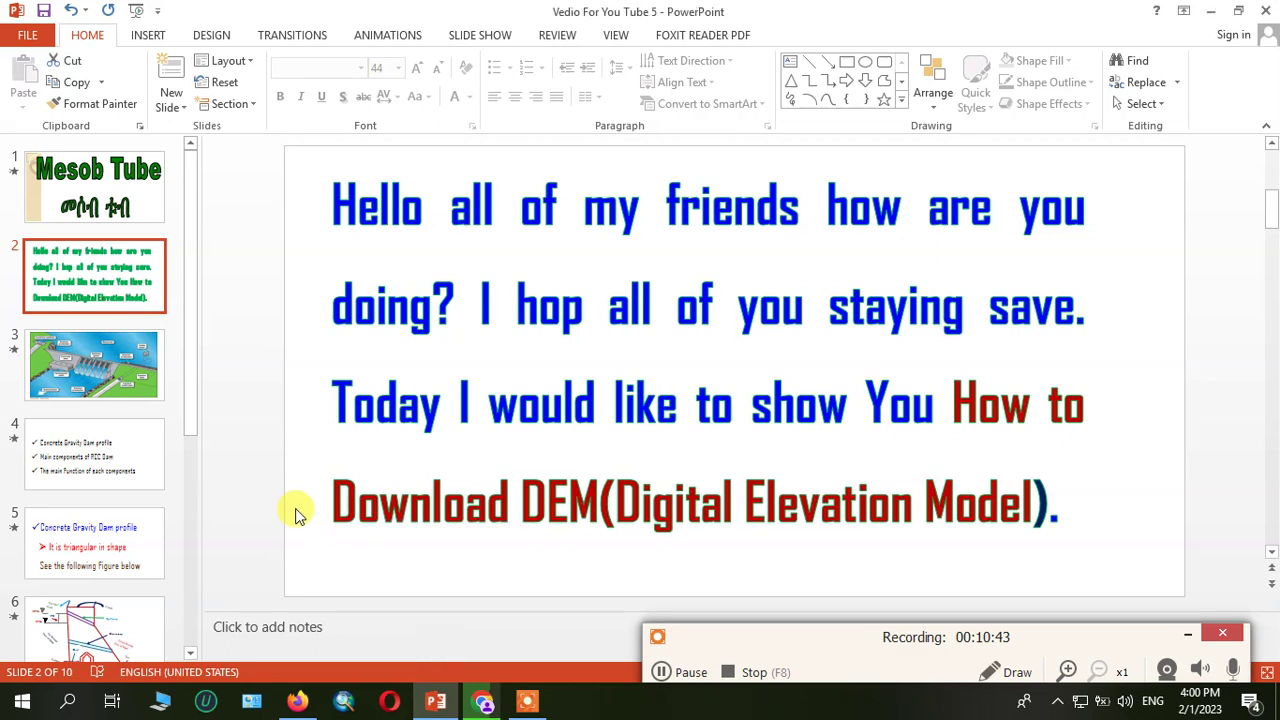
scroll(195, 465, down, 5)
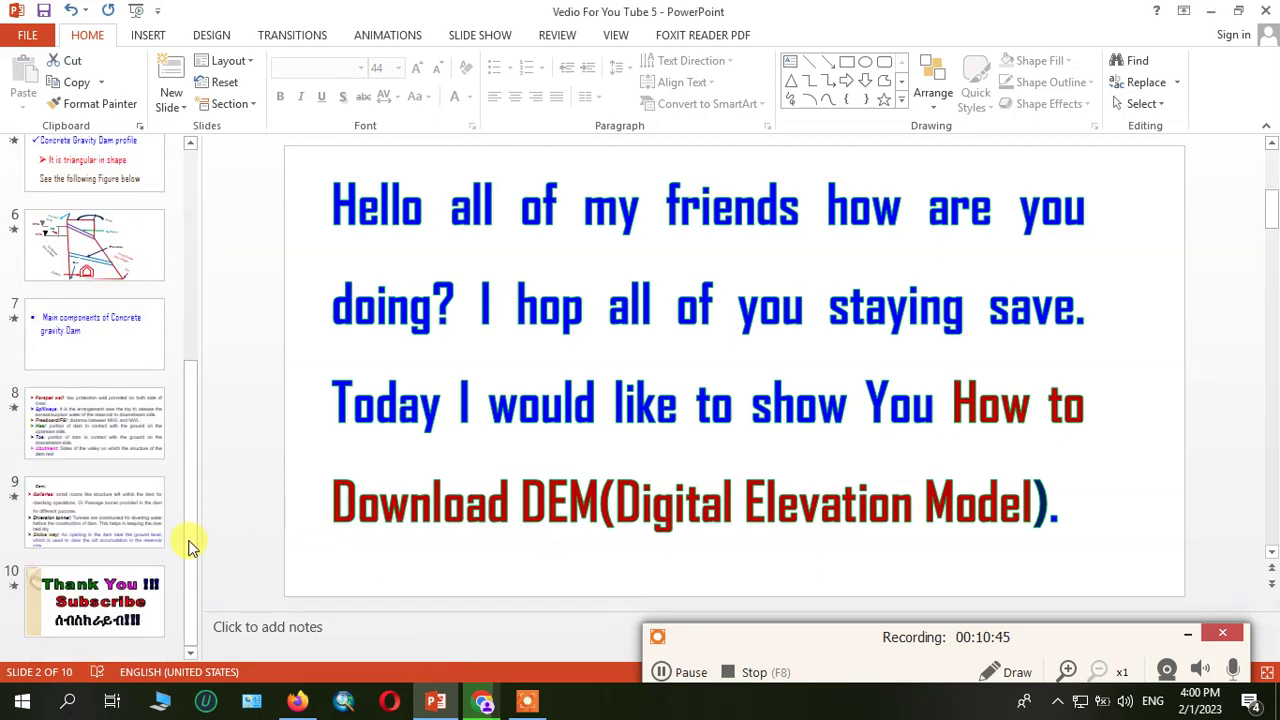
click(118, 598)
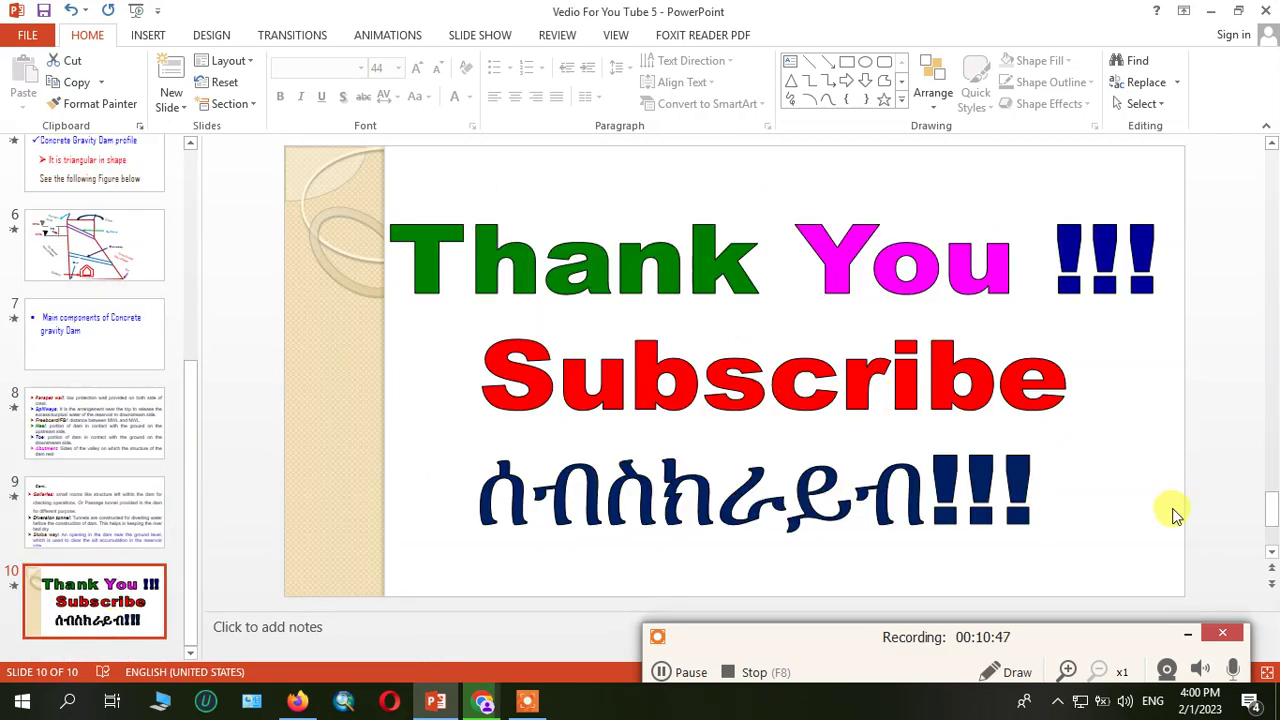
Present the Thank You slide full screen, then end the show back to normal view
click(1189, 633)
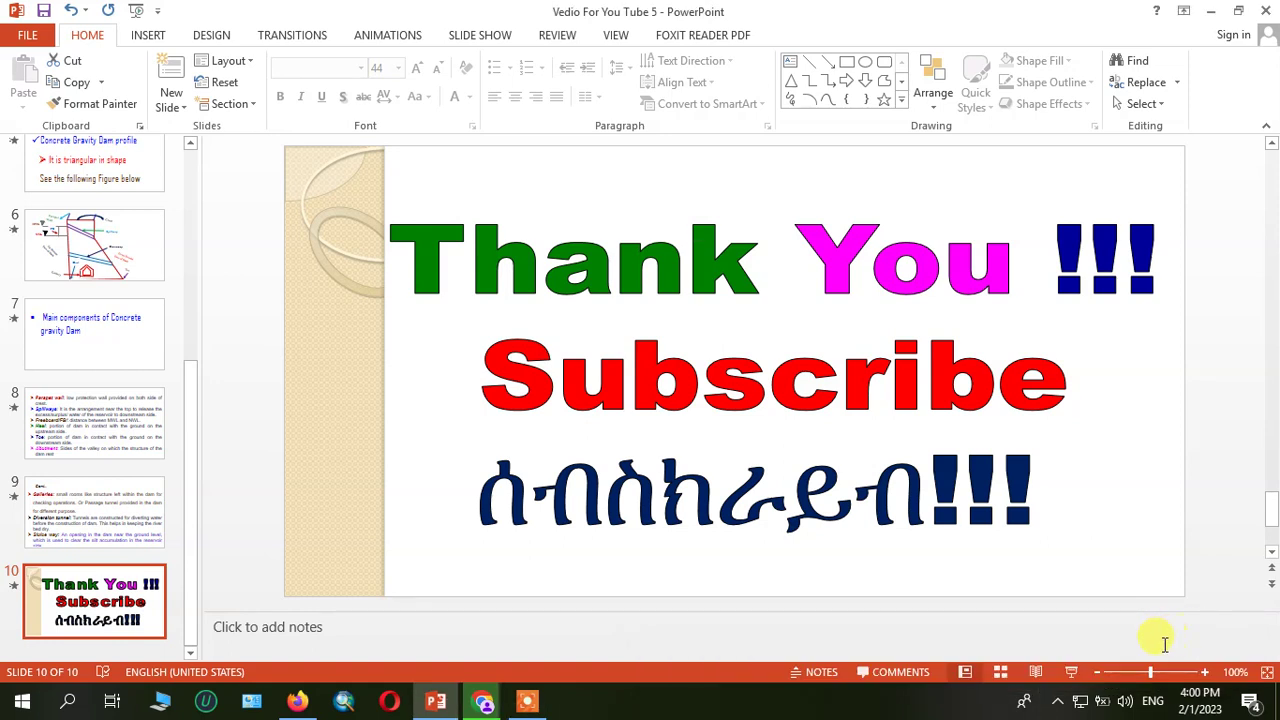
click(1072, 672)
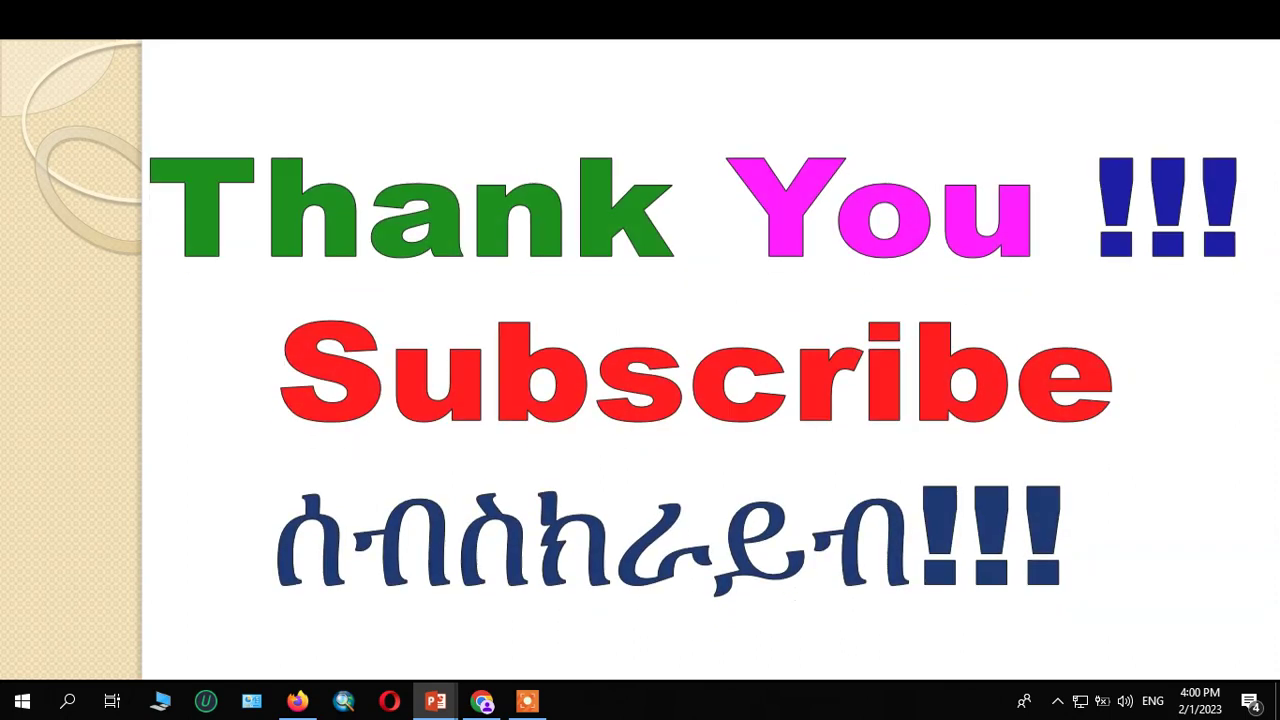
key(Escape)
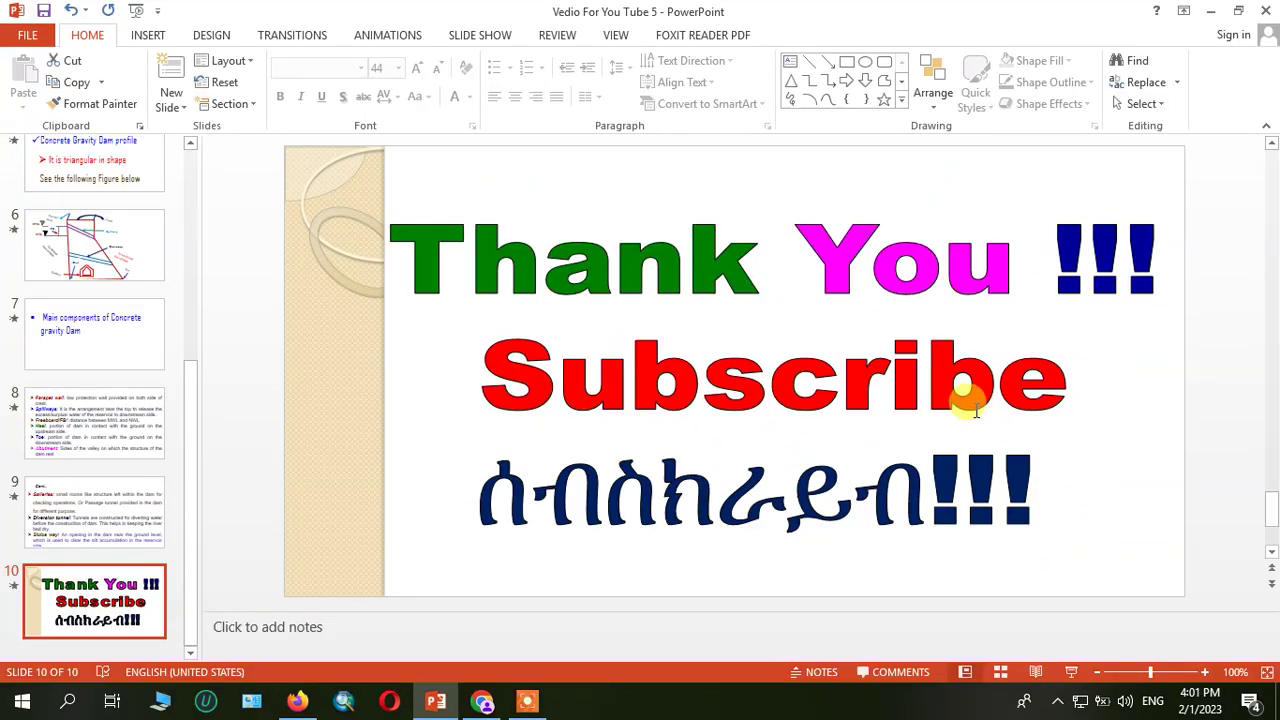
mouse_move(530, 698)
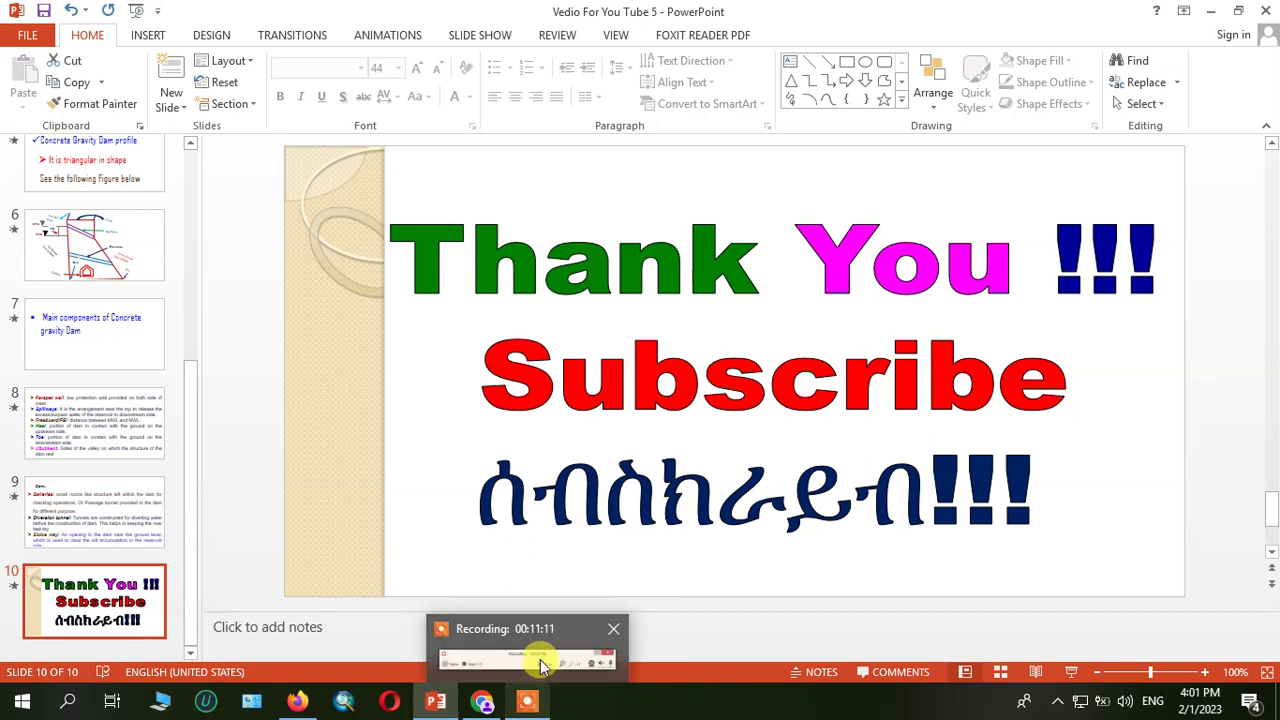